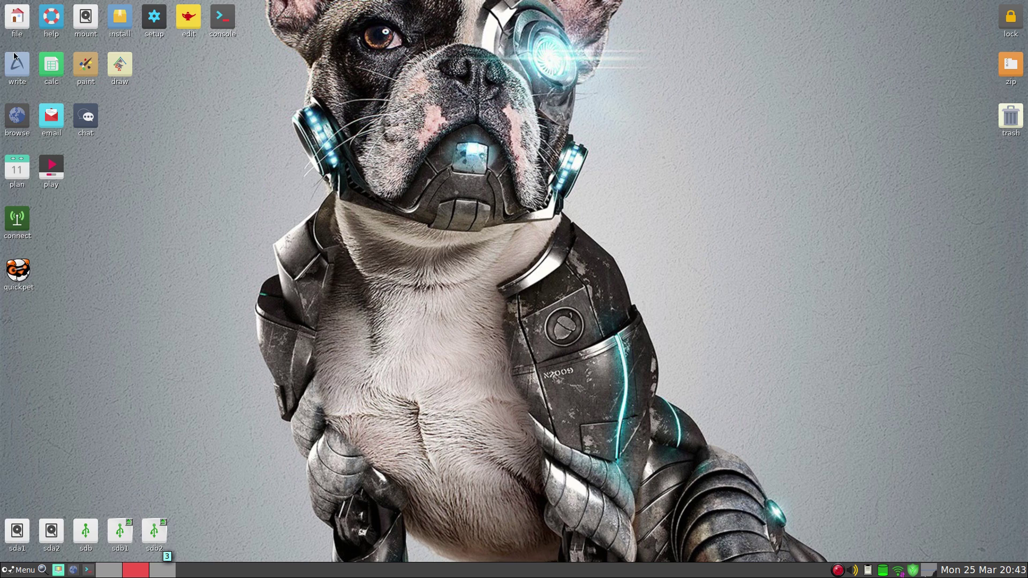
Open the Install dialog's Install applications options and launch Puppy Package Manager.
left_click(121, 18)
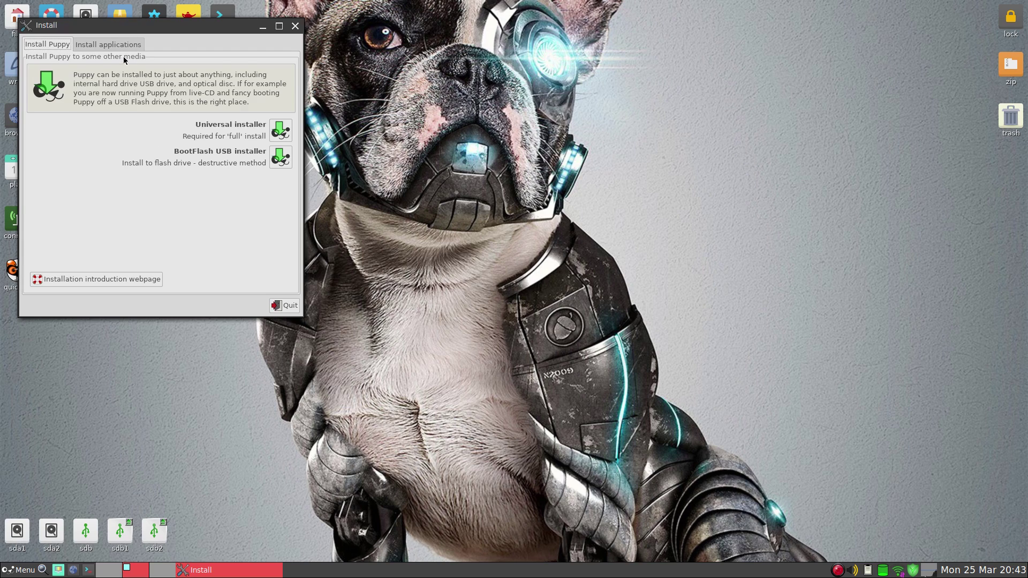
left_click(122, 47)
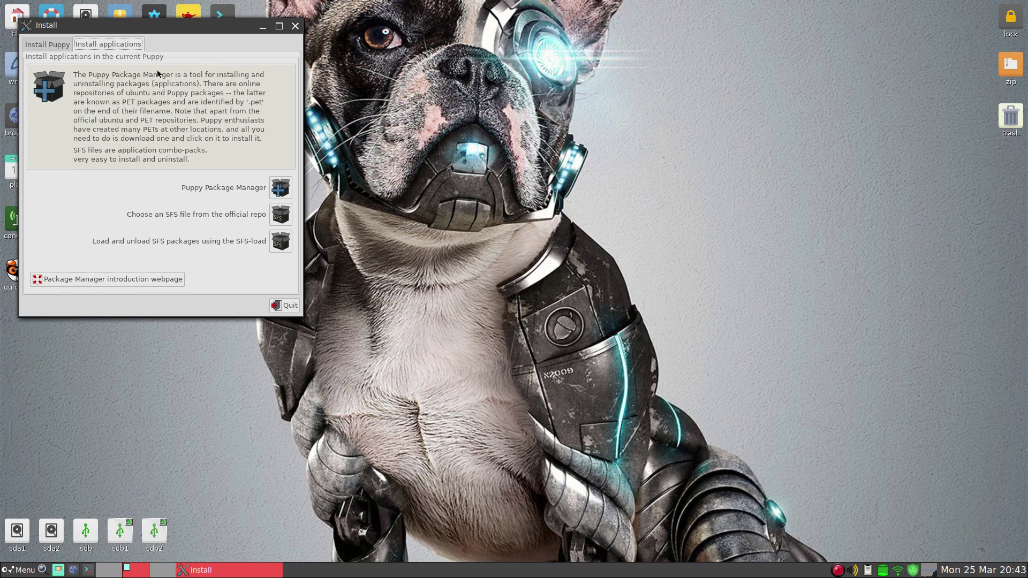
left_click(279, 188)
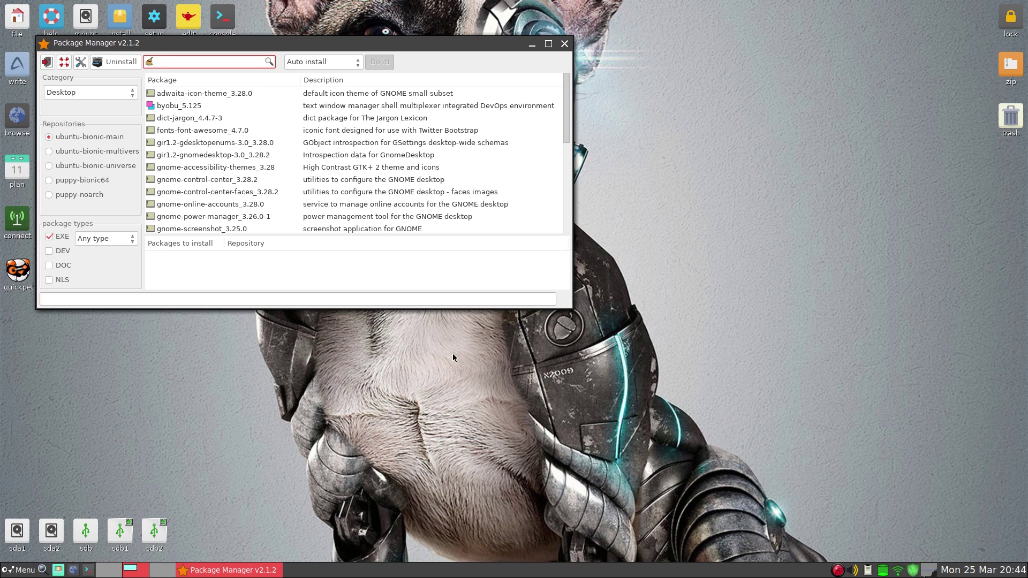
Search Puppy Package Manager for 'discord', review the four results, then close it.
type("discord")
key("Return")
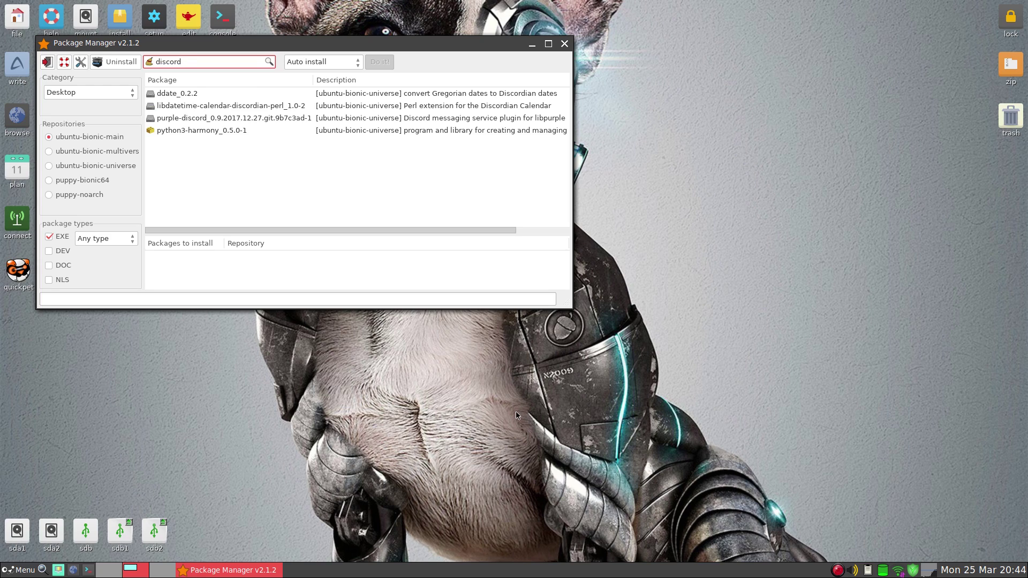
left_click(565, 44)
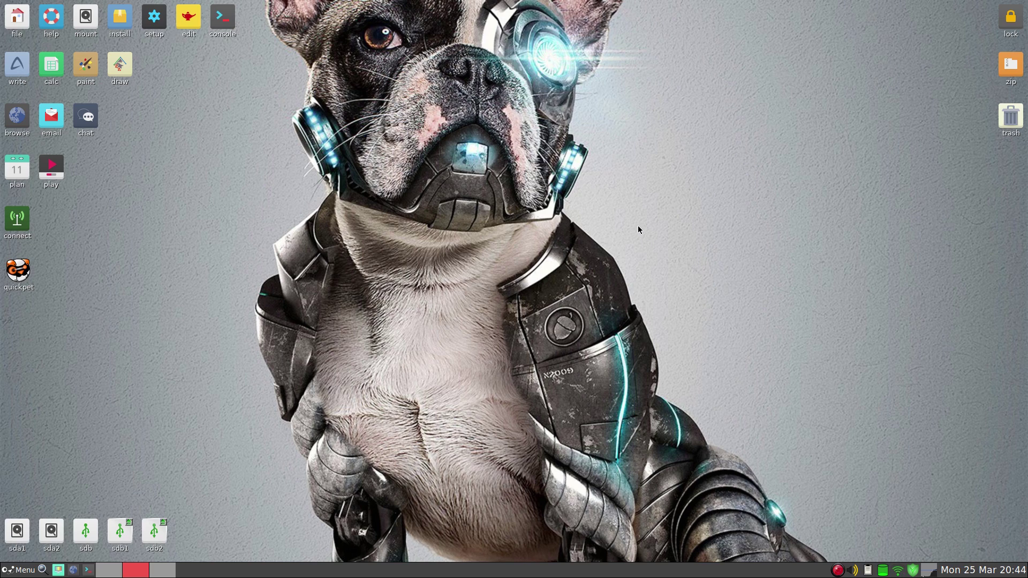
left_click(187, 19)
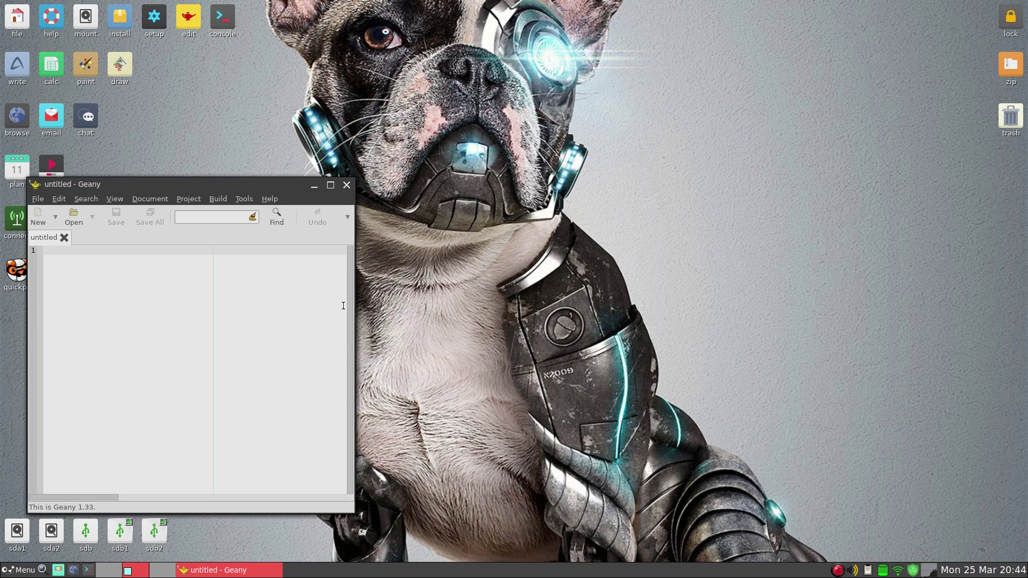
left_click(347, 185)
left_click(223, 19)
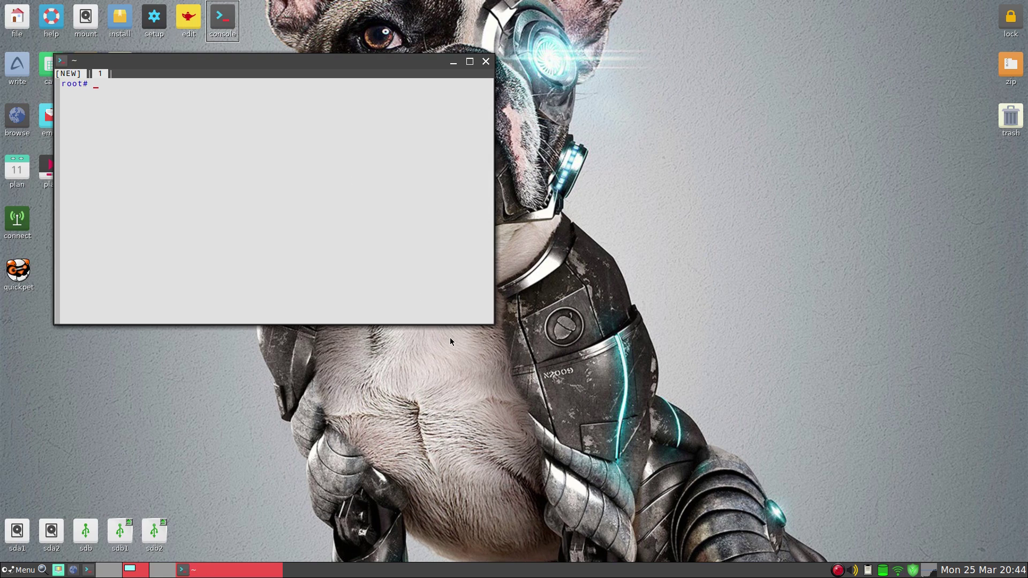
left_click(486, 62)
left_click(18, 65)
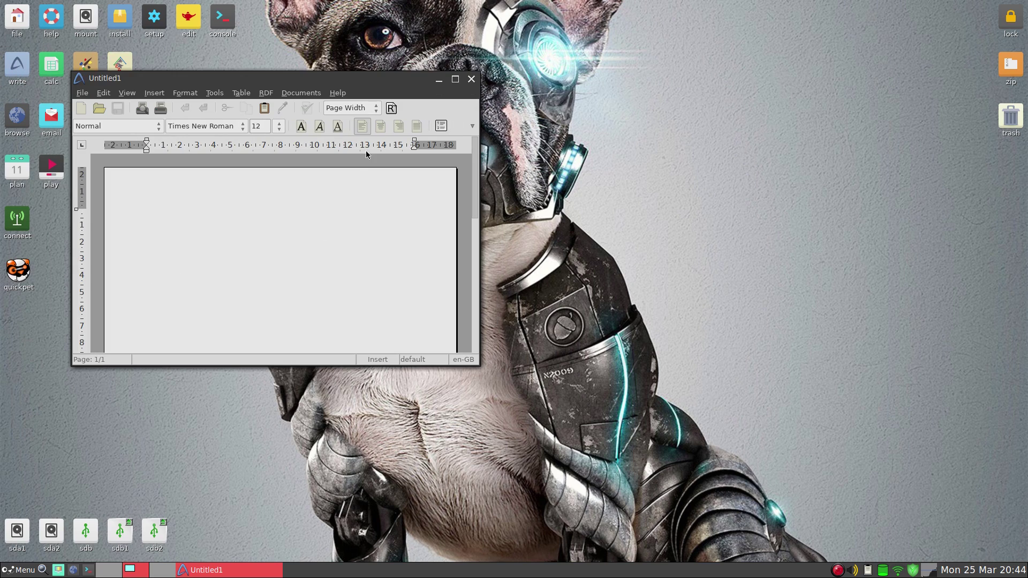
left_click(51, 65)
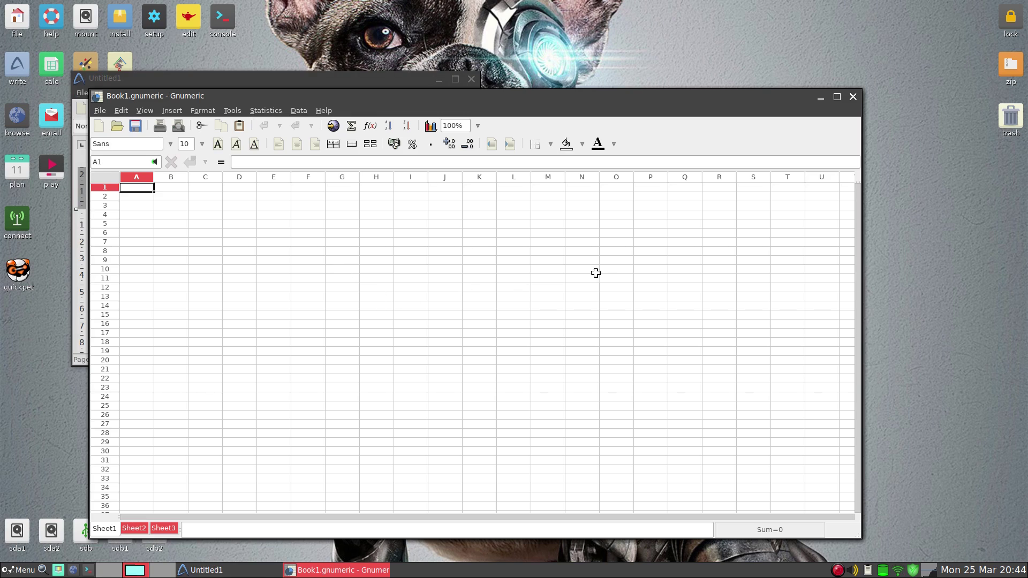
left_click(854, 97)
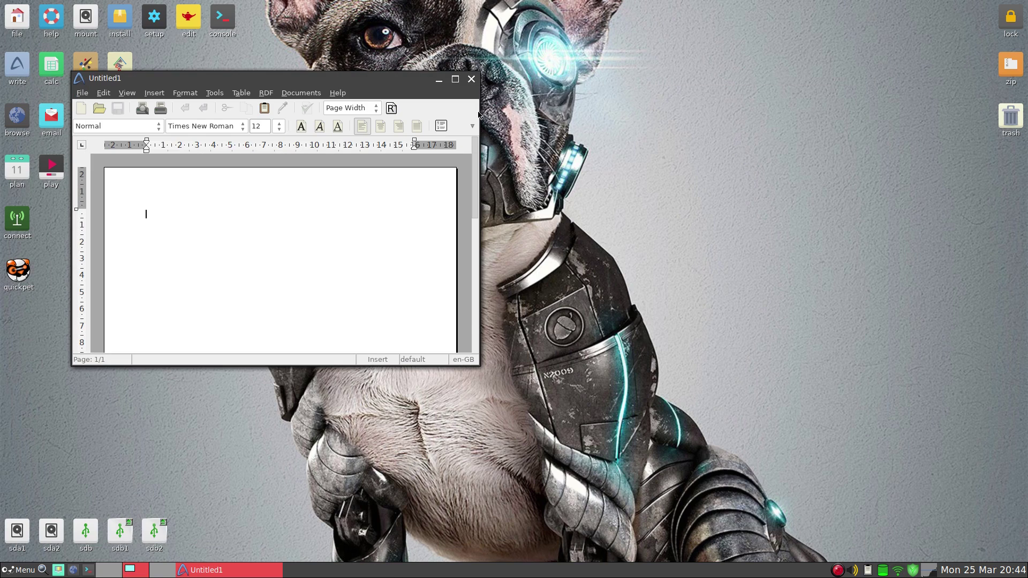
left_click(340, 95)
left_click(368, 180)
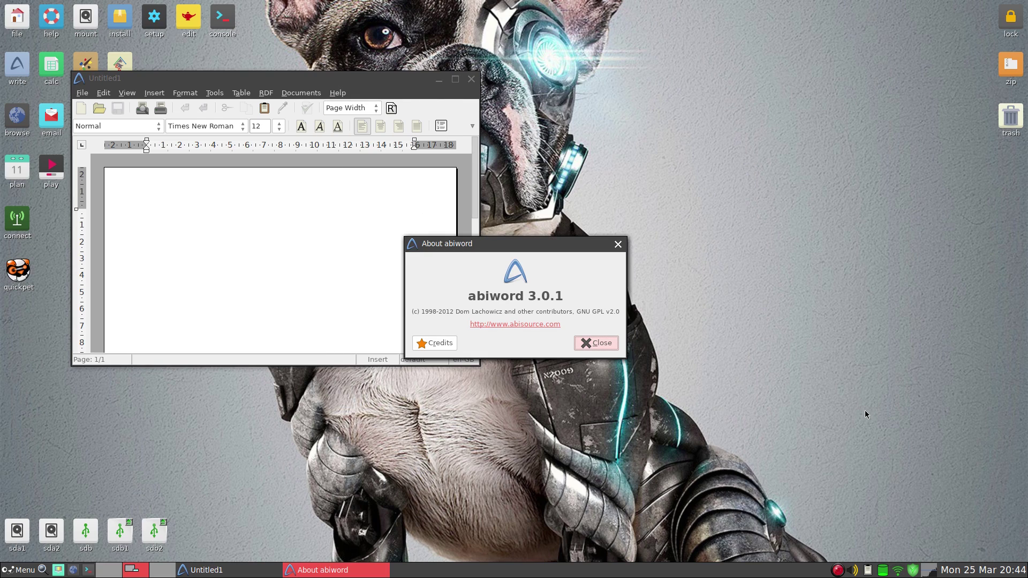
left_click(597, 344)
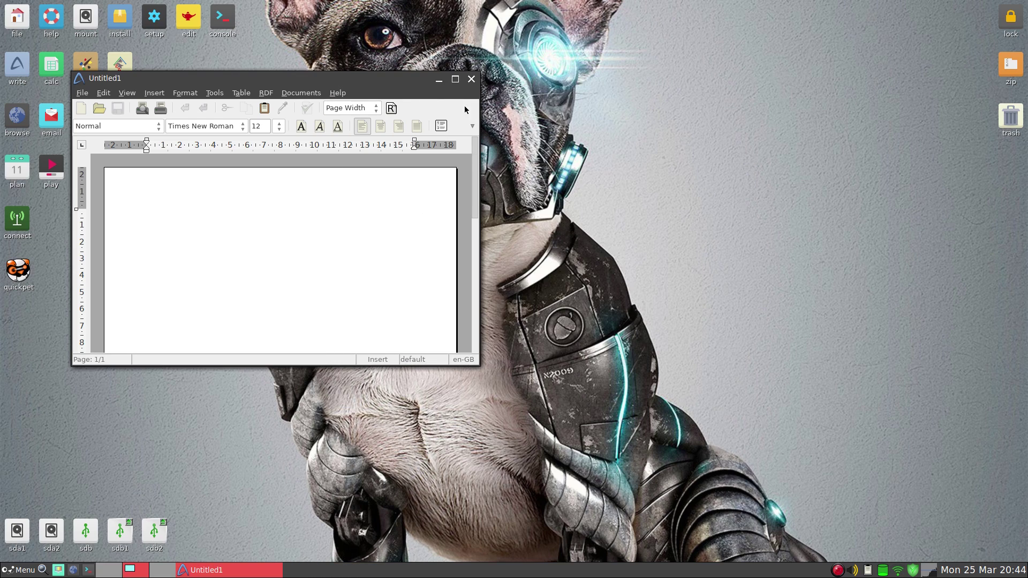
left_click(471, 78)
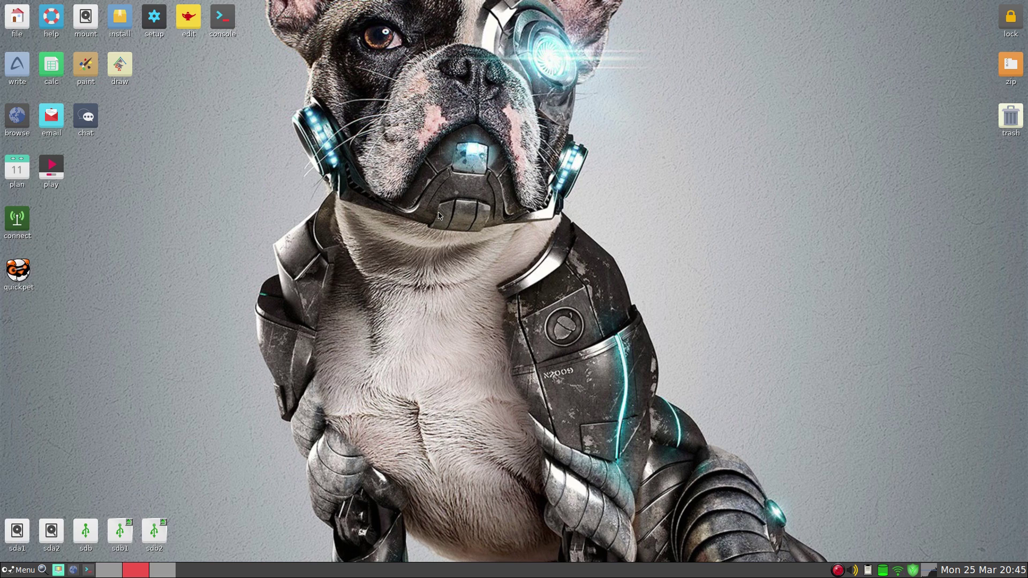
Open mtPaint, dismiss its brush settings panel, and close the editor.
left_click(86, 67)
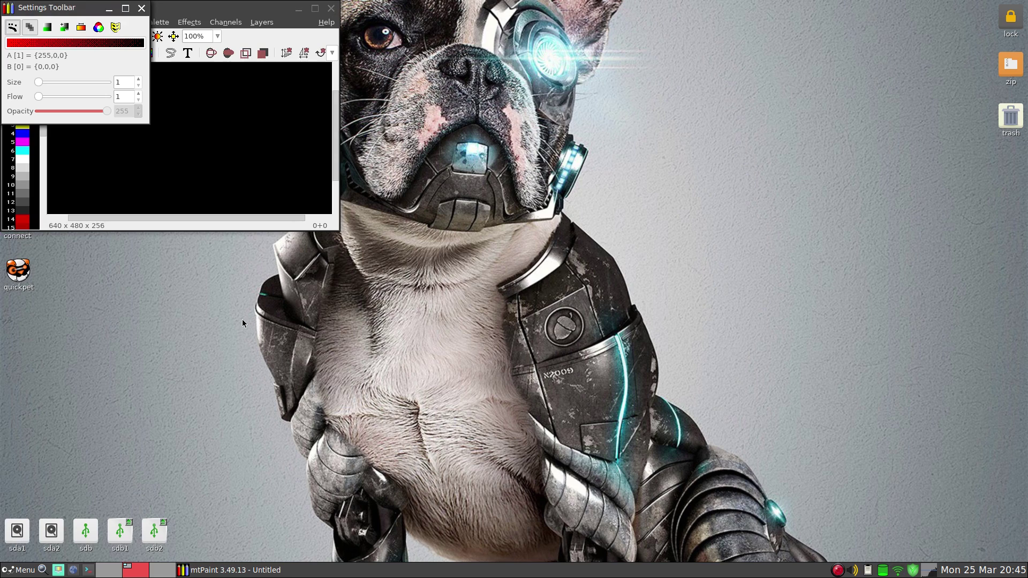
left_click(141, 9)
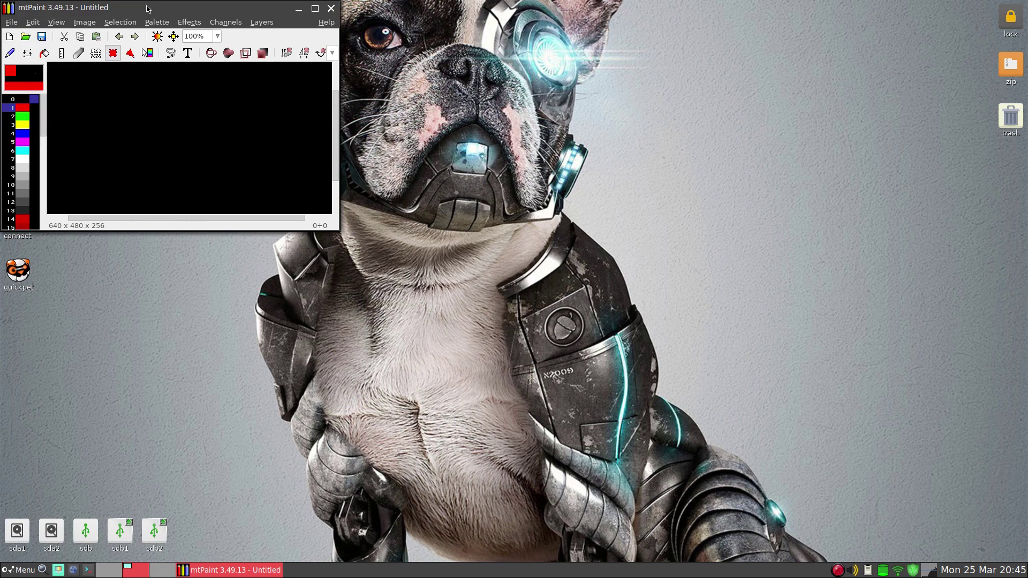
left_click(331, 9)
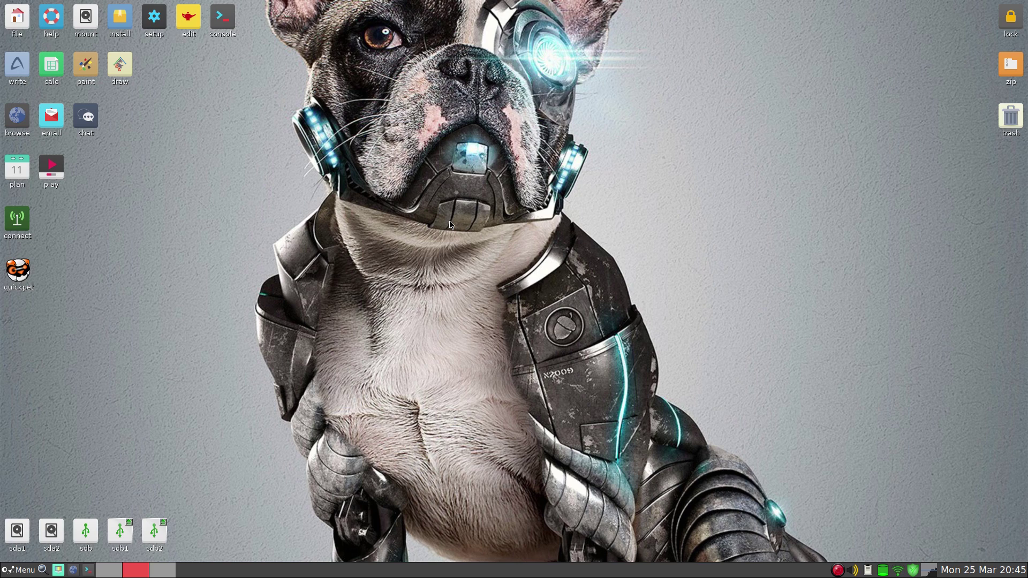
Open InkscapeLite with a new drawing, close it, and launch Pale Moon.
left_click(120, 66)
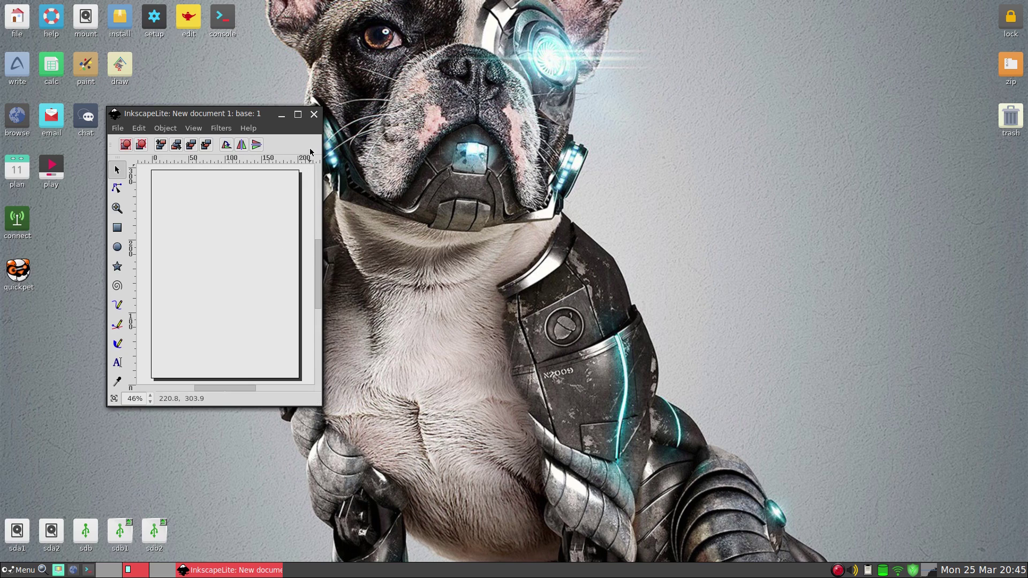
left_click(314, 115)
left_click(17, 119)
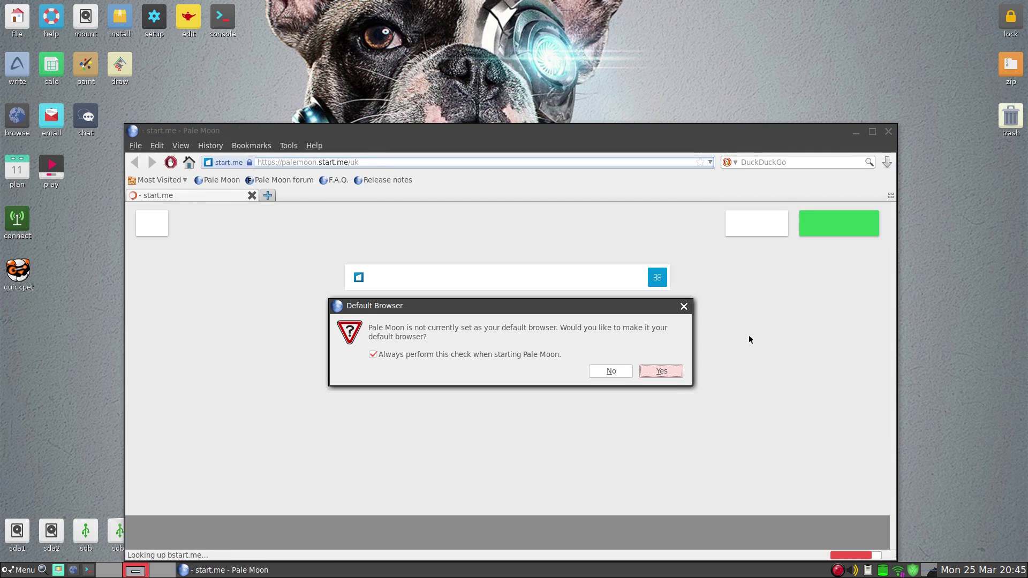
Dismiss Pale Moon's default-browser question, maximise the window, then close the browser.
key("Escape")
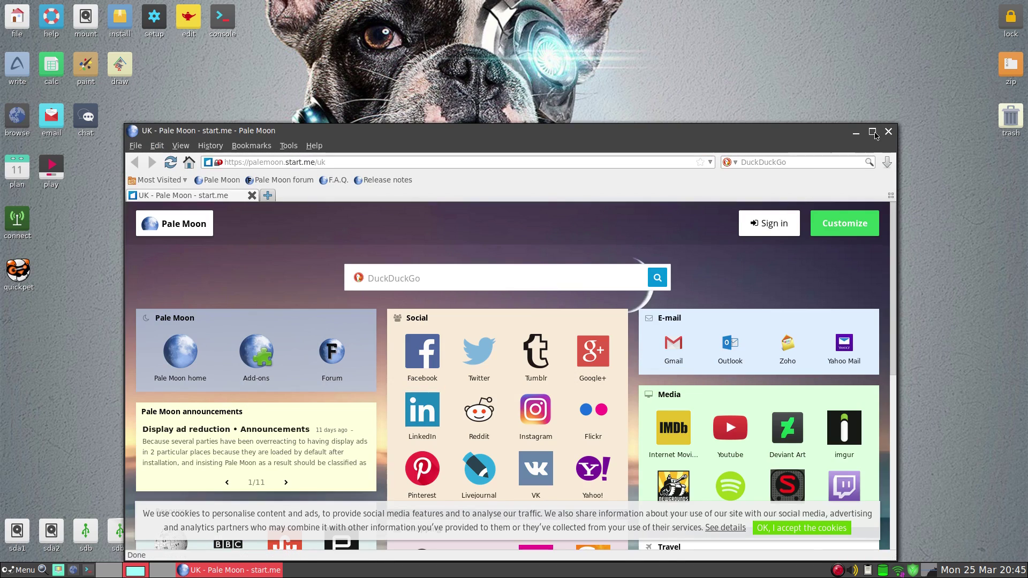
left_click(872, 133)
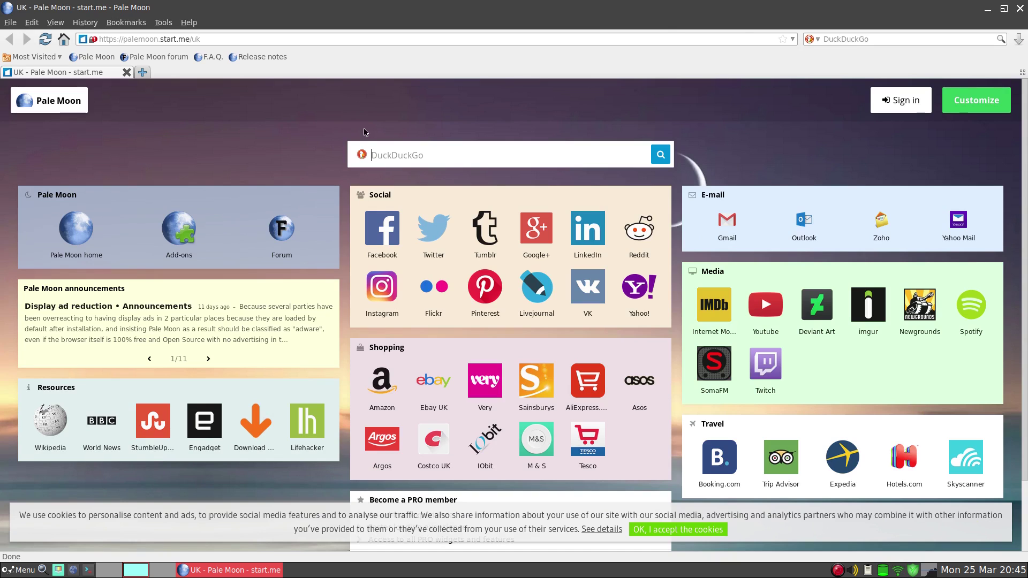
left_click(1020, 8)
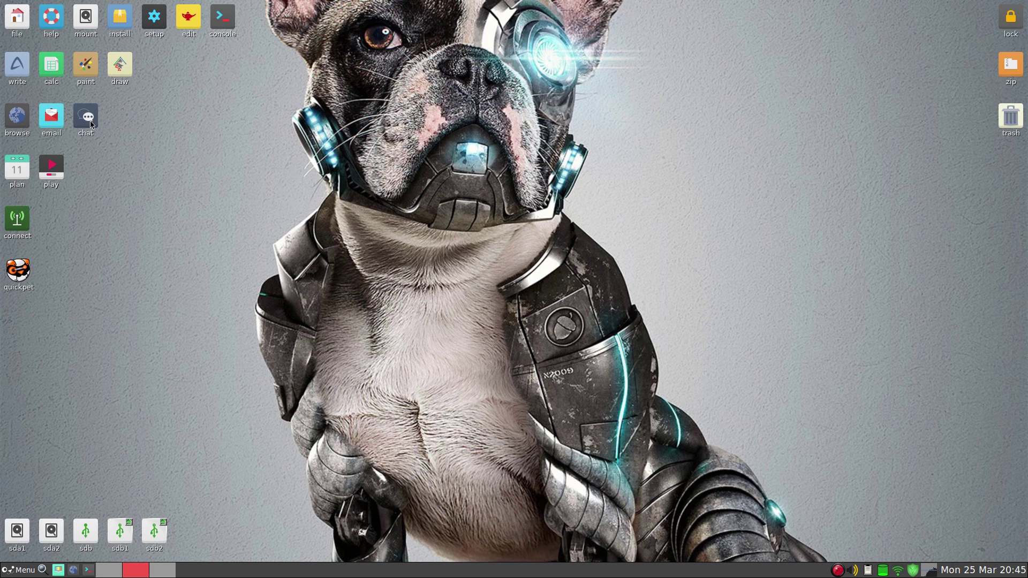
left_click(19, 171)
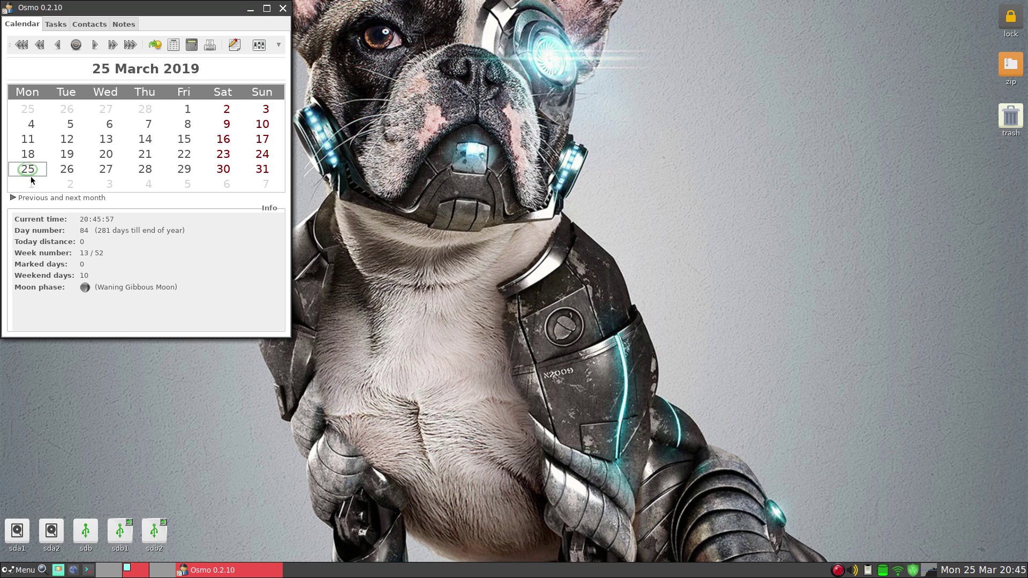
left_click(282, 9)
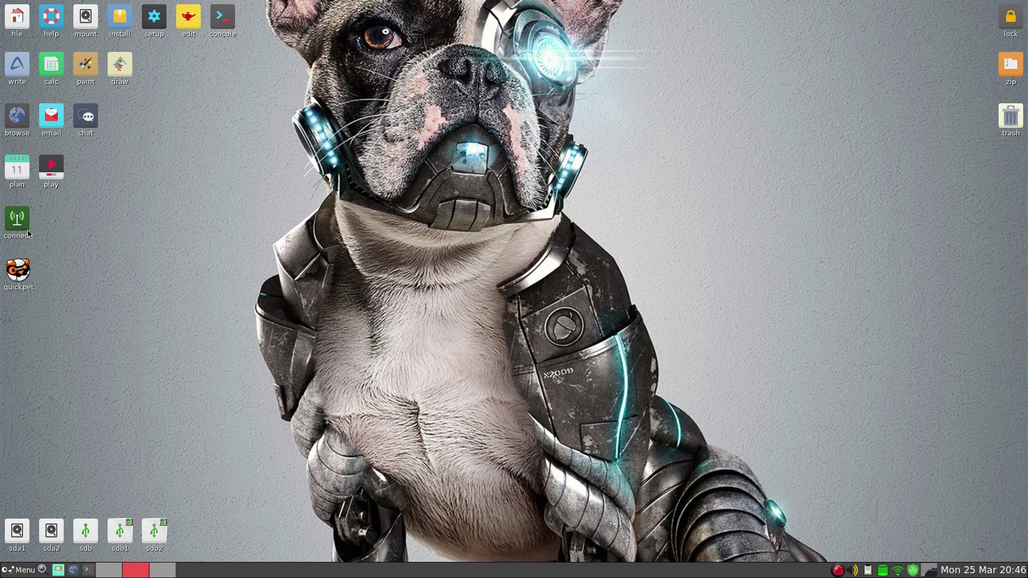
Launch Quickpet, move its window up-left, and download the latest Bionicpup updates.
left_click(17, 270)
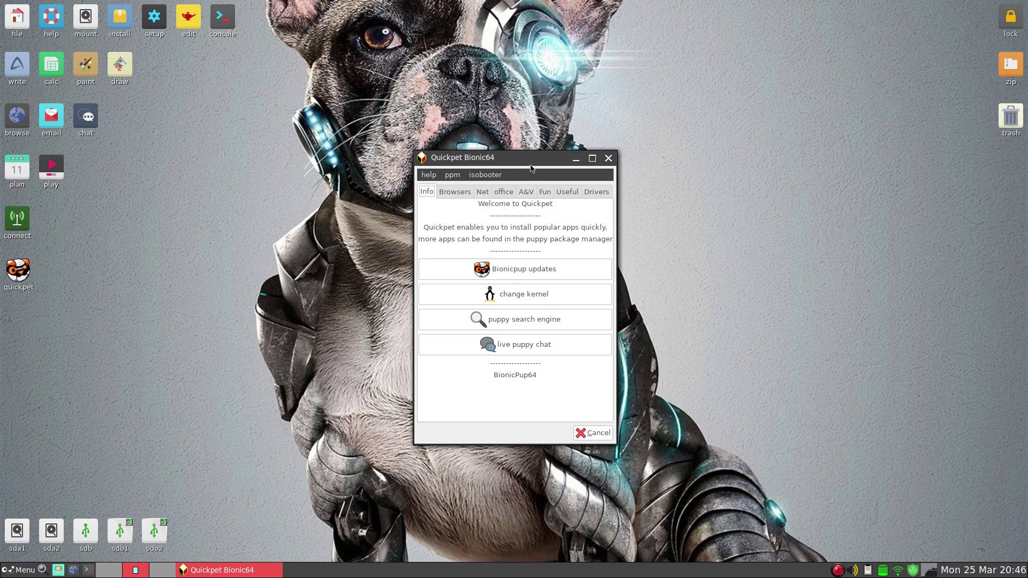
left_click_drag(540, 156, 510, 97)
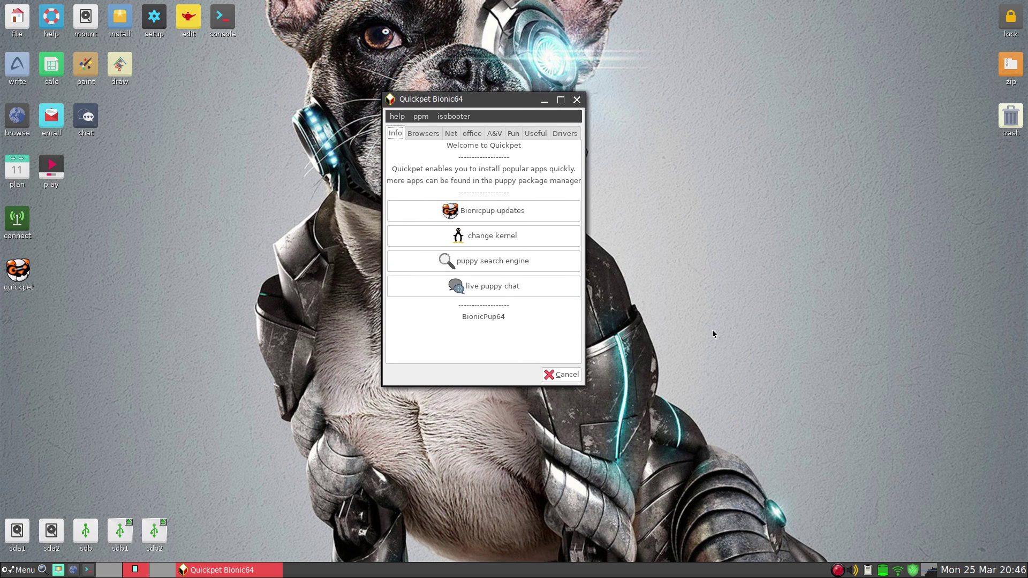
left_click(484, 212)
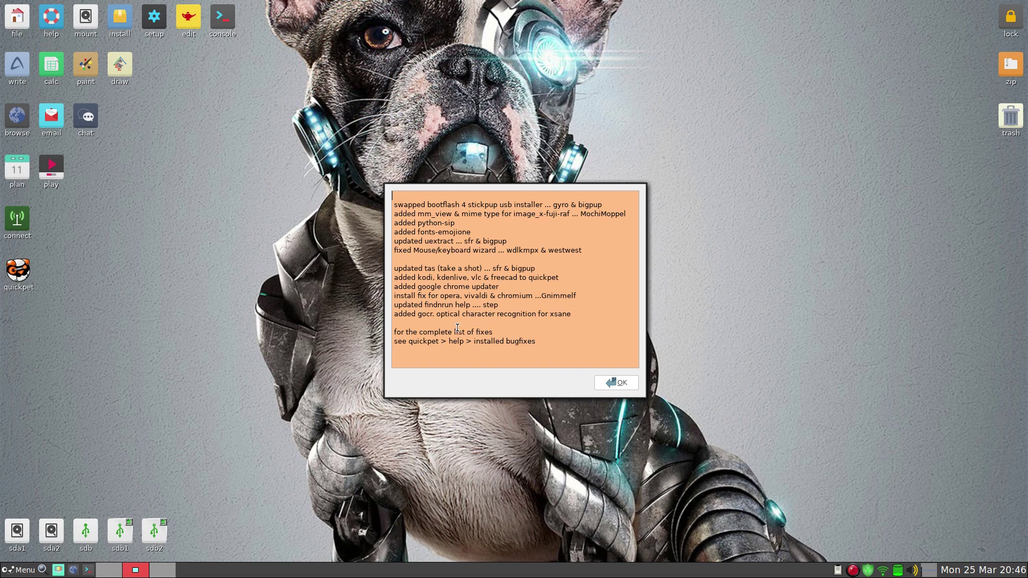
Acknowledge the recent-fixes list to return to Quickpet's welcome page.
left_click(610, 383)
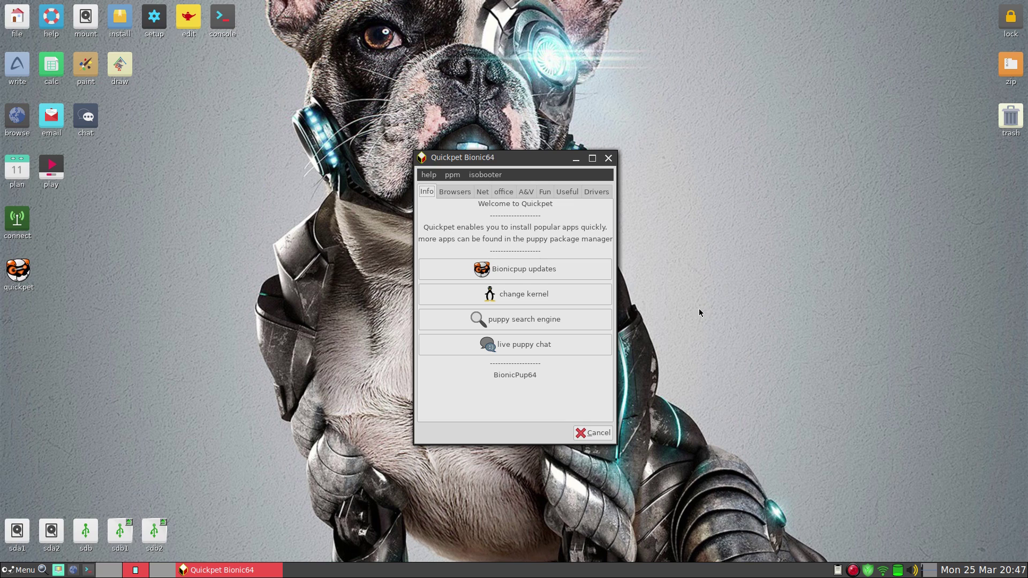
Move Quickpet up-left and show the start menu's System submenu.
left_click_drag(528, 156, 486, 70)
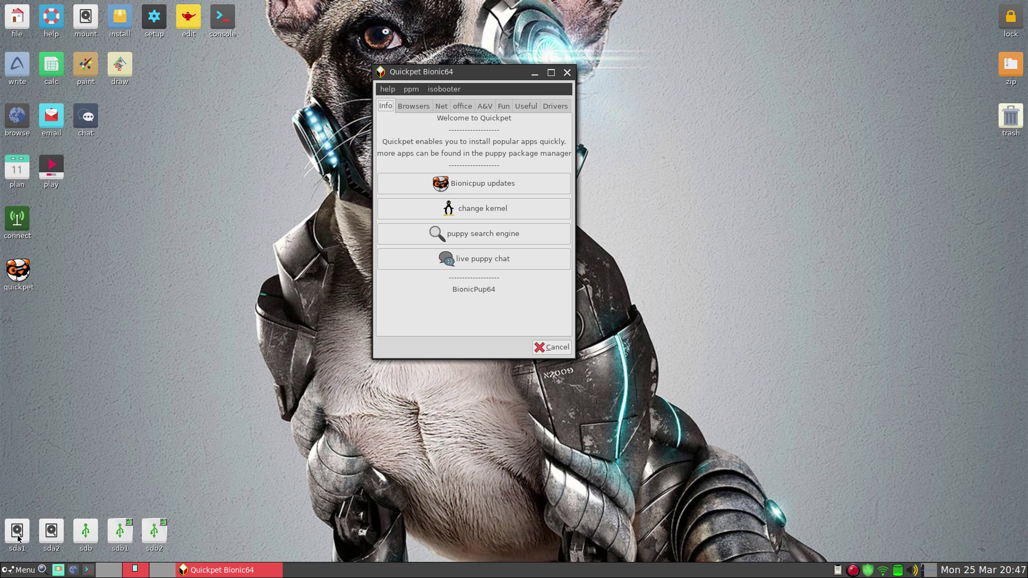
left_click(14, 572)
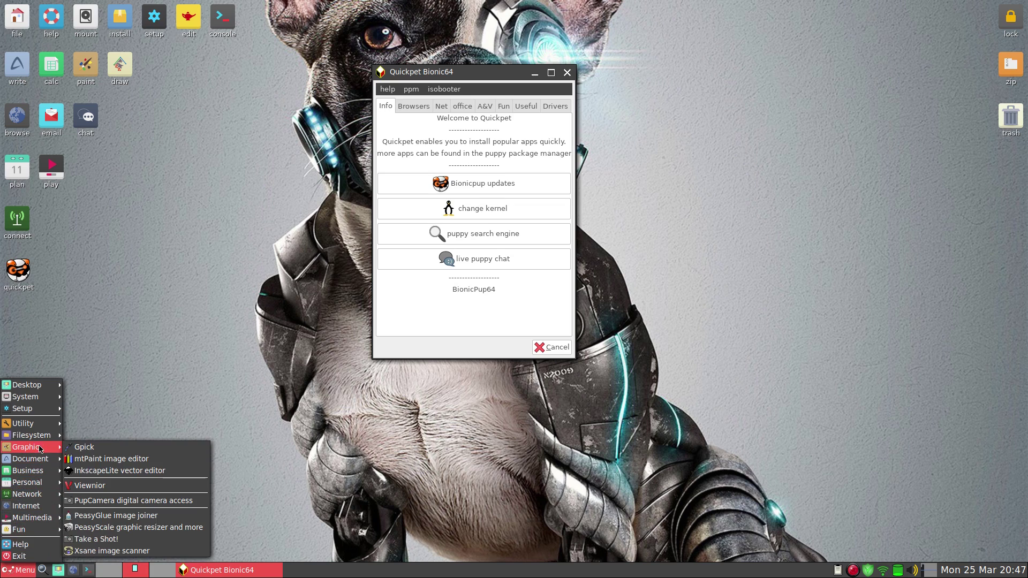
mouse_move(47, 405)
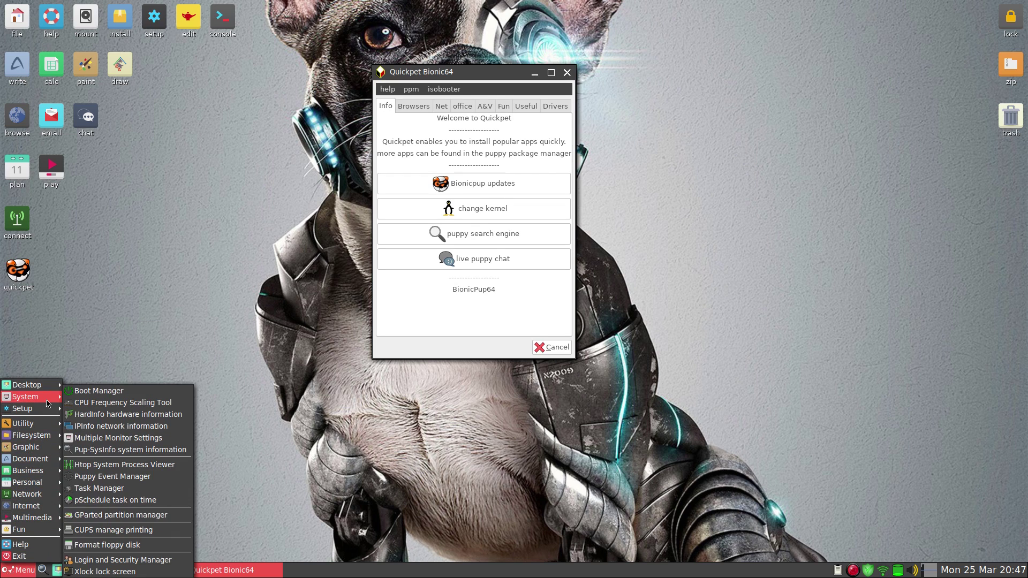
left_click(107, 465)
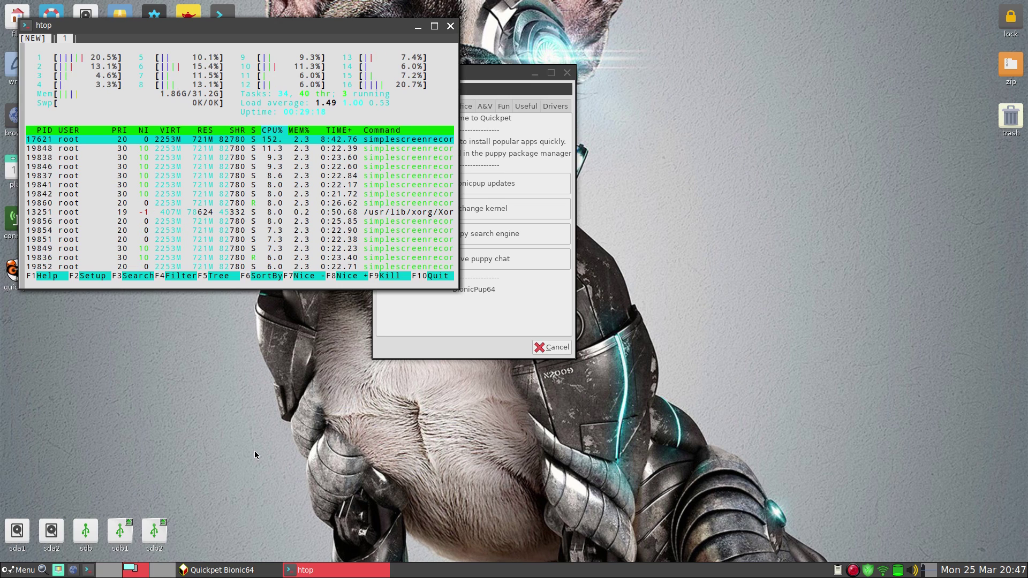
left_click(450, 26)
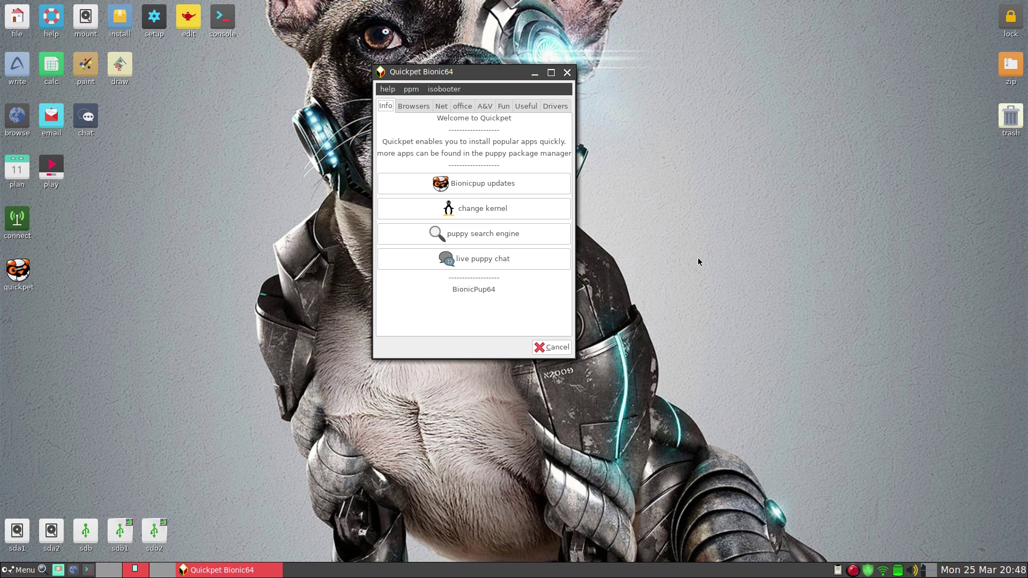
Browse Quickpet's Browsers, Net, office and A&V package lists.
left_click(420, 108)
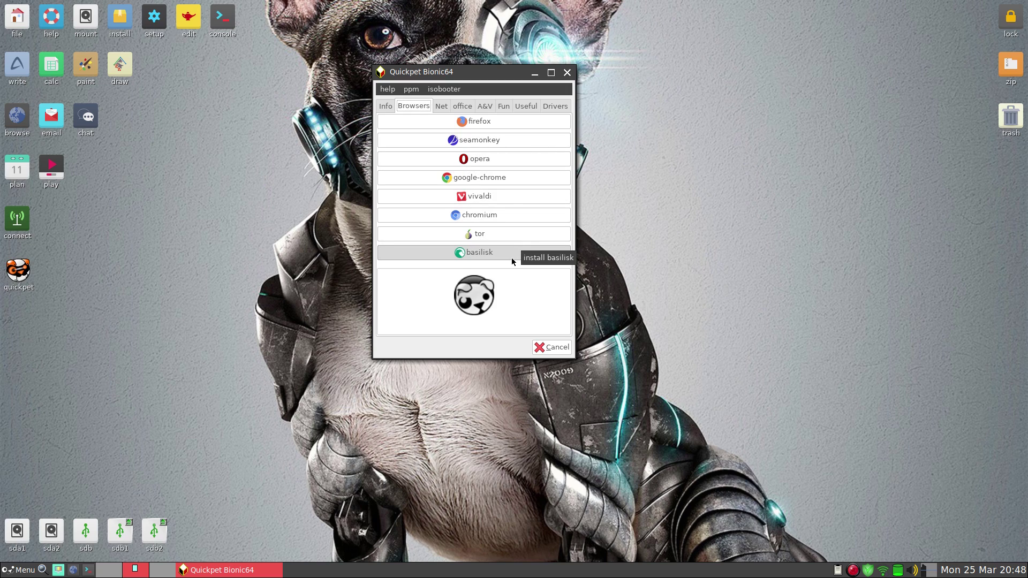
left_click(444, 109)
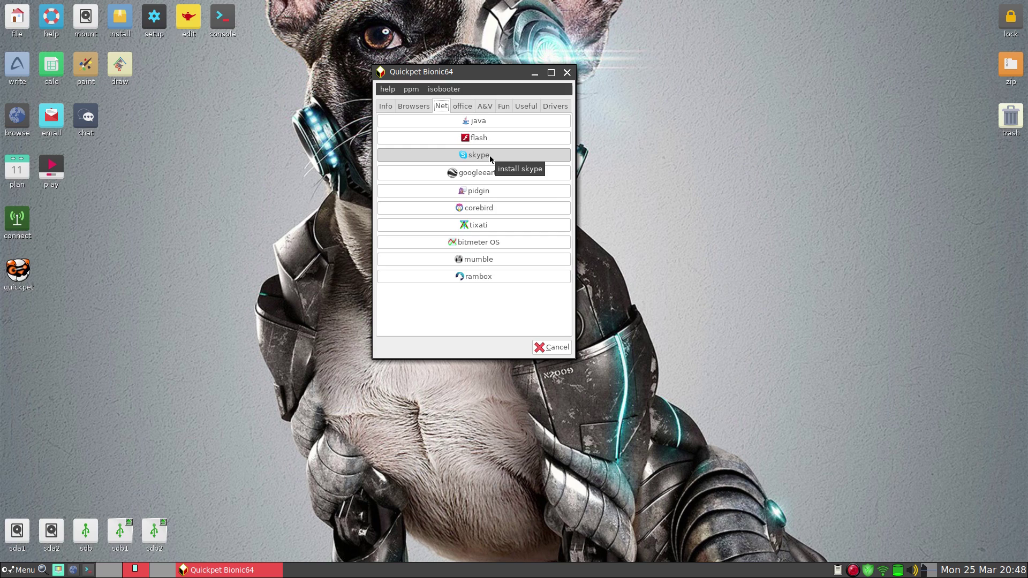
left_click(462, 106)
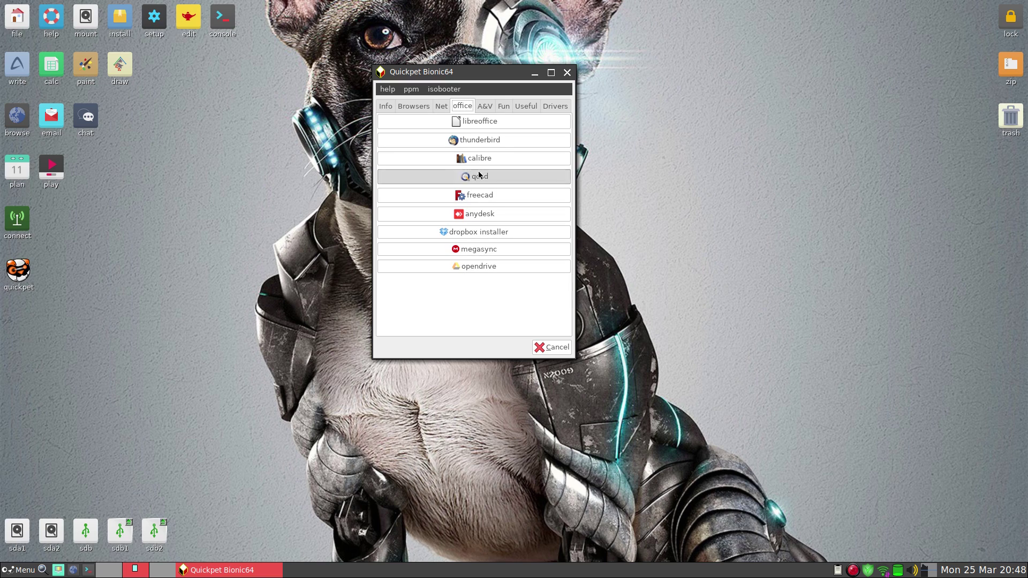
left_click(488, 107)
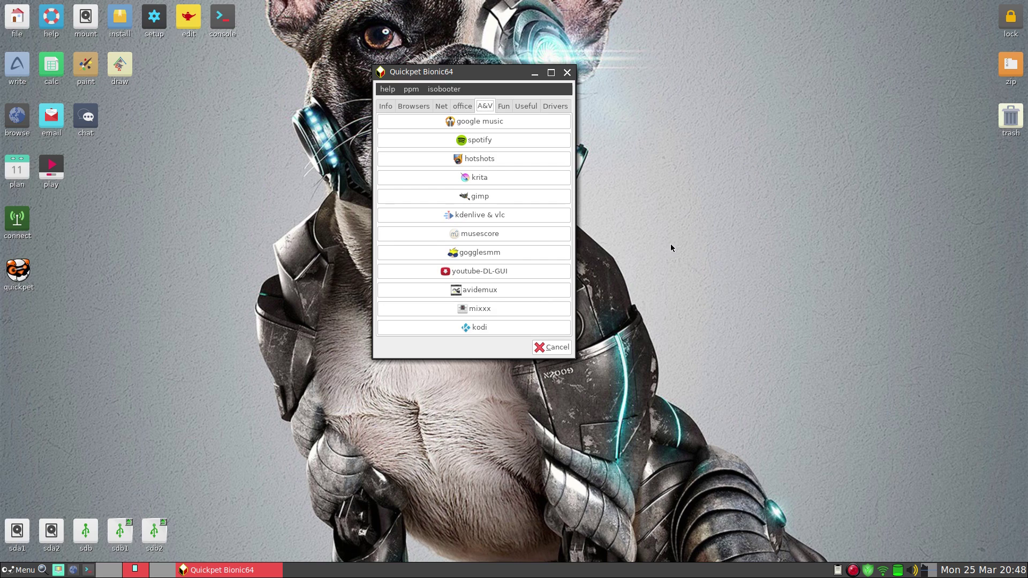
Start the Spotify install, move Quickpet right, and view its Fun and Useful lists.
left_click(498, 140)
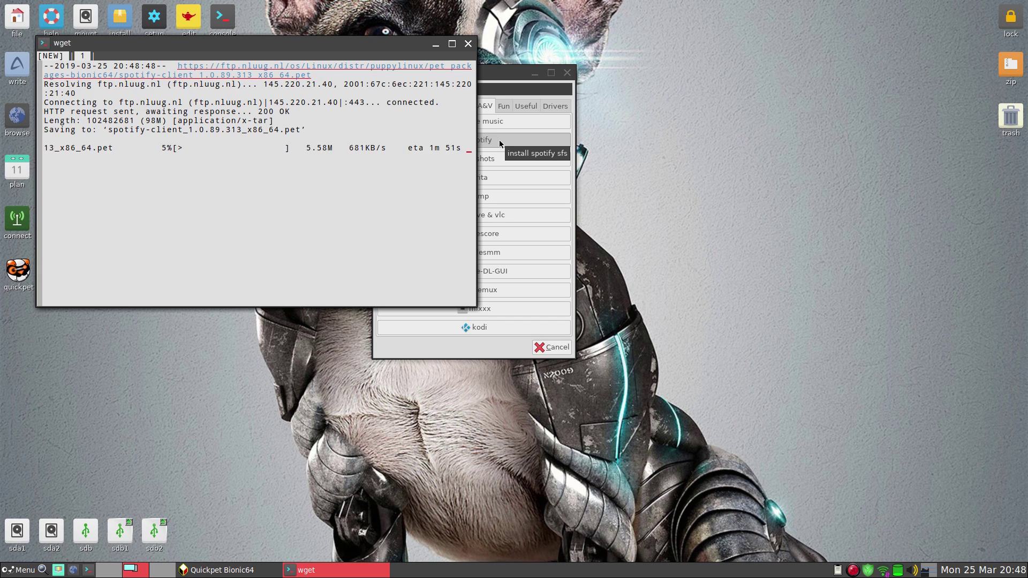
left_click_drag(513, 73, 685, 62)
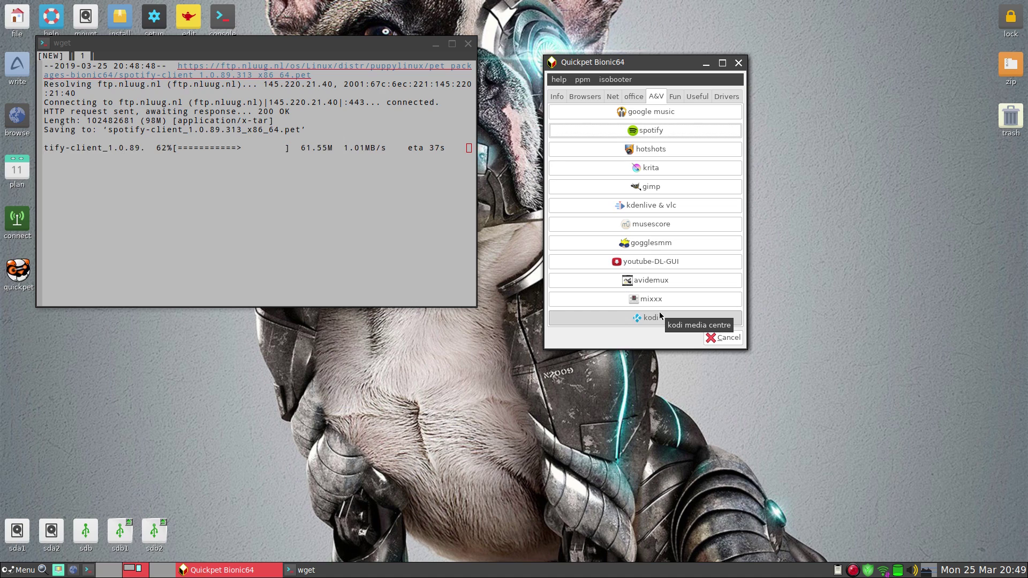
left_click(674, 96)
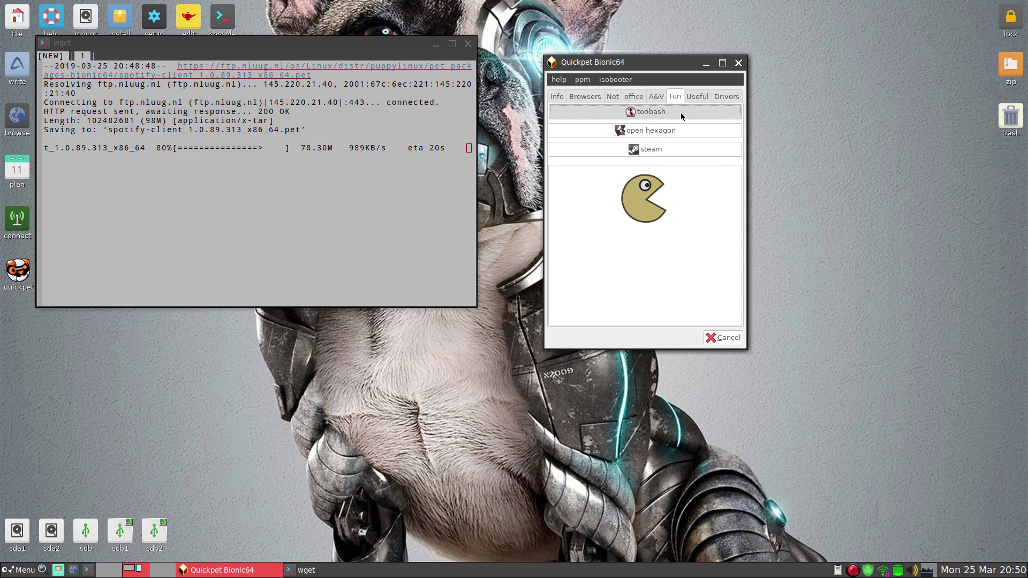
left_click(694, 97)
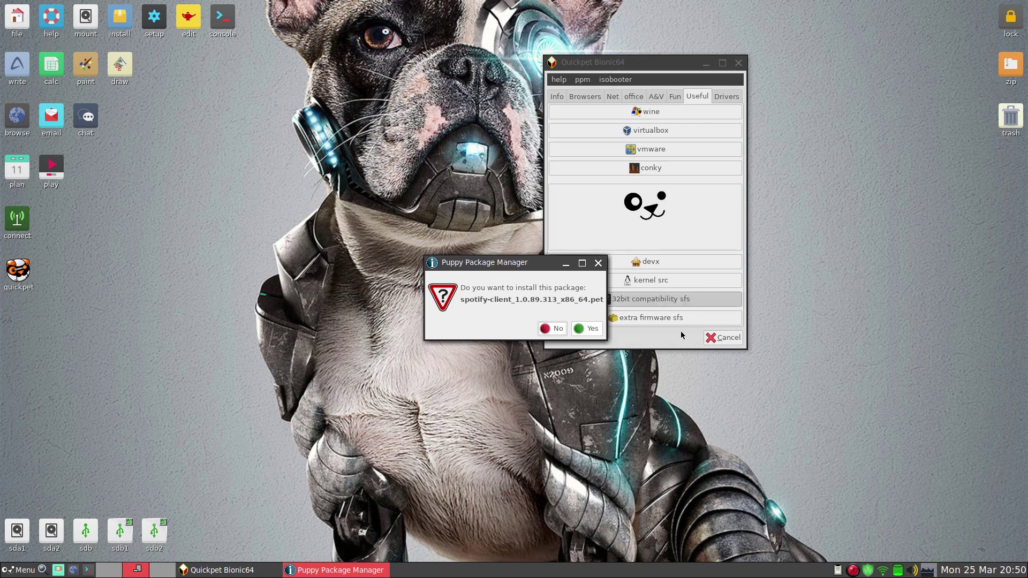
Confirm installing spotify-client 1.0.89.313 and close the success notice.
left_click(586, 329)
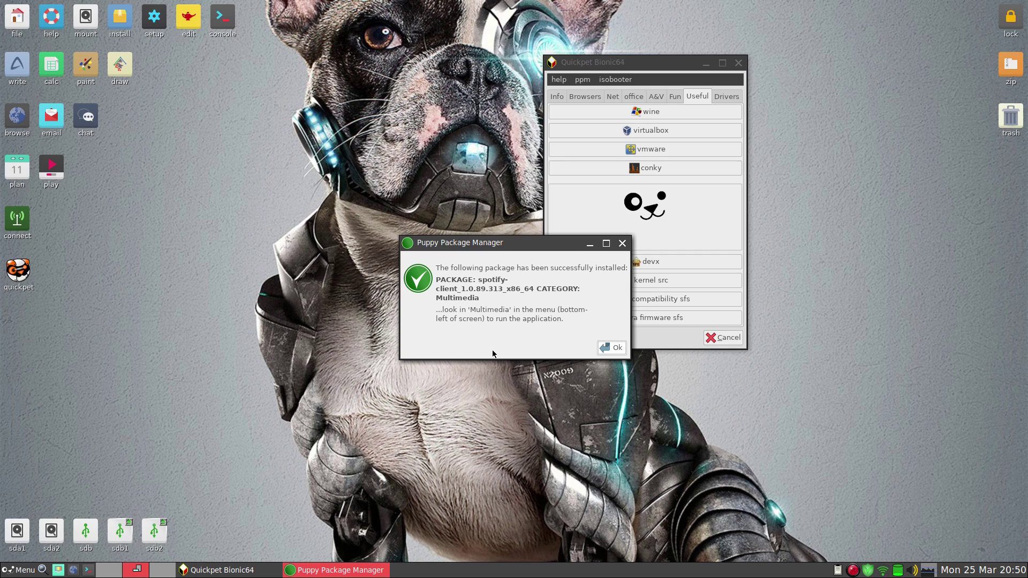
left_click(612, 347)
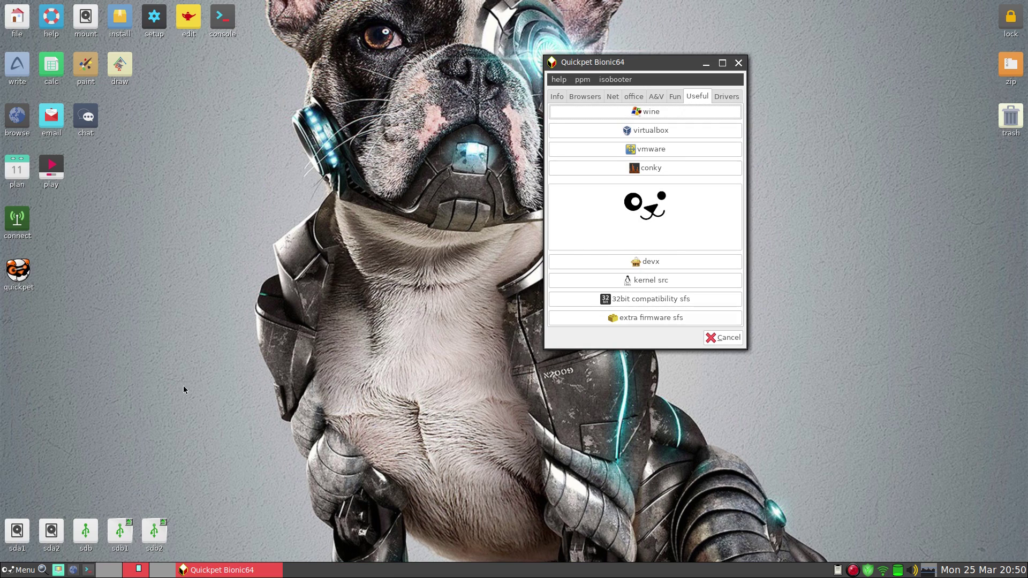
left_click(21, 569)
mouse_move(38, 521)
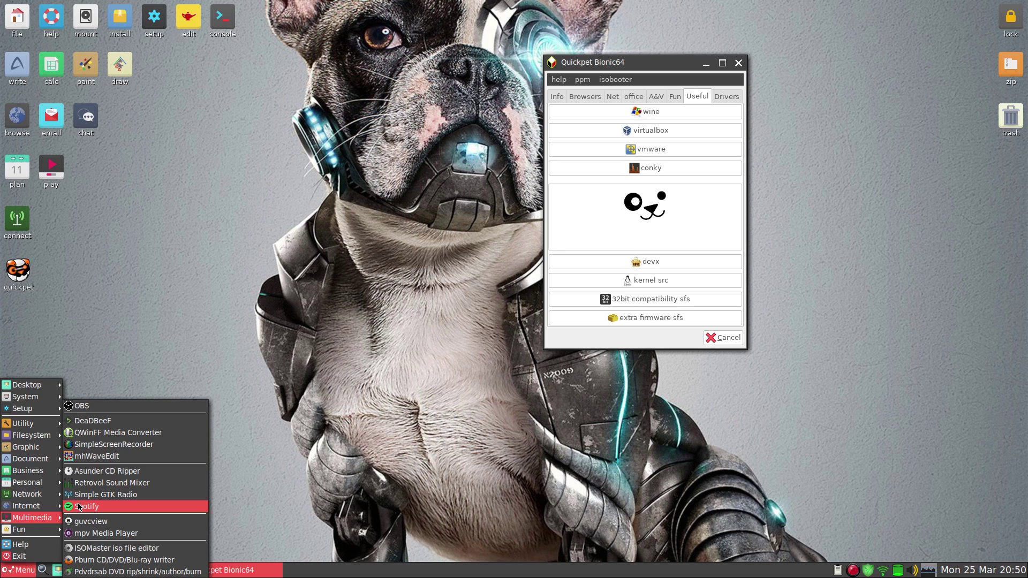
left_click(281, 458)
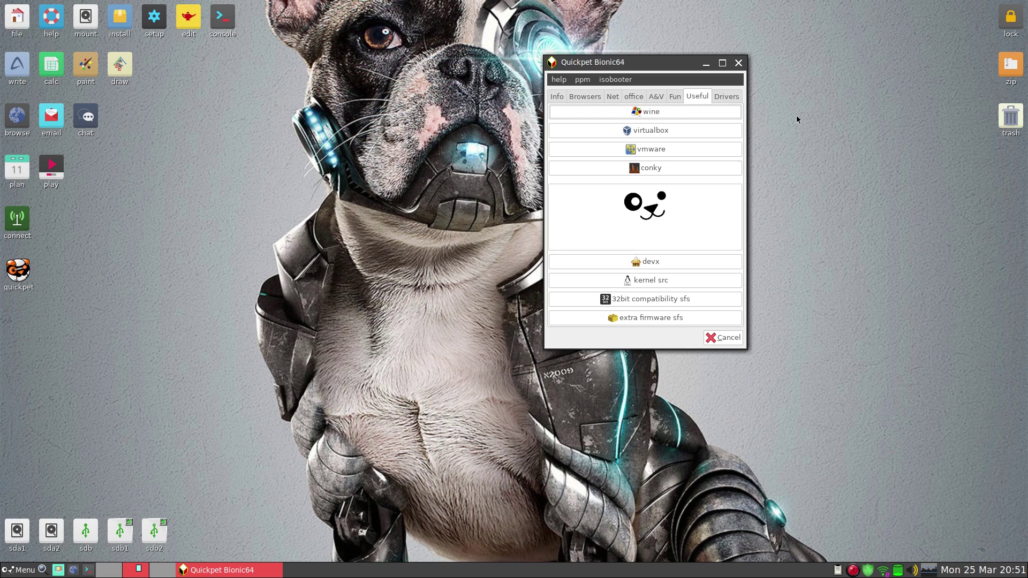
Review Quickpet's Drivers list (nvidia 410, broadcom wl, 1570 PCIe webcam), then close Quickpet.
left_click(738, 97)
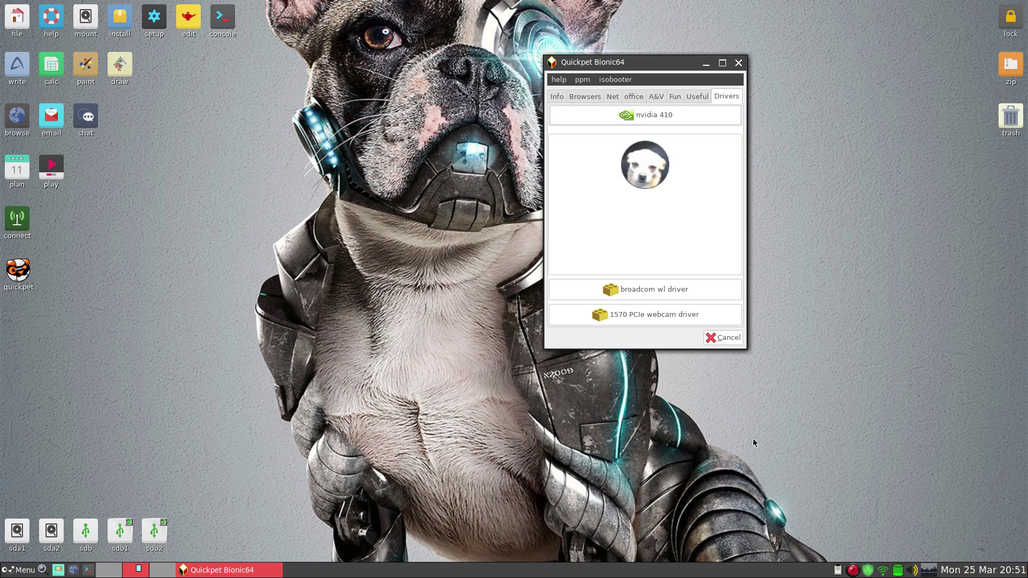
left_click(722, 340)
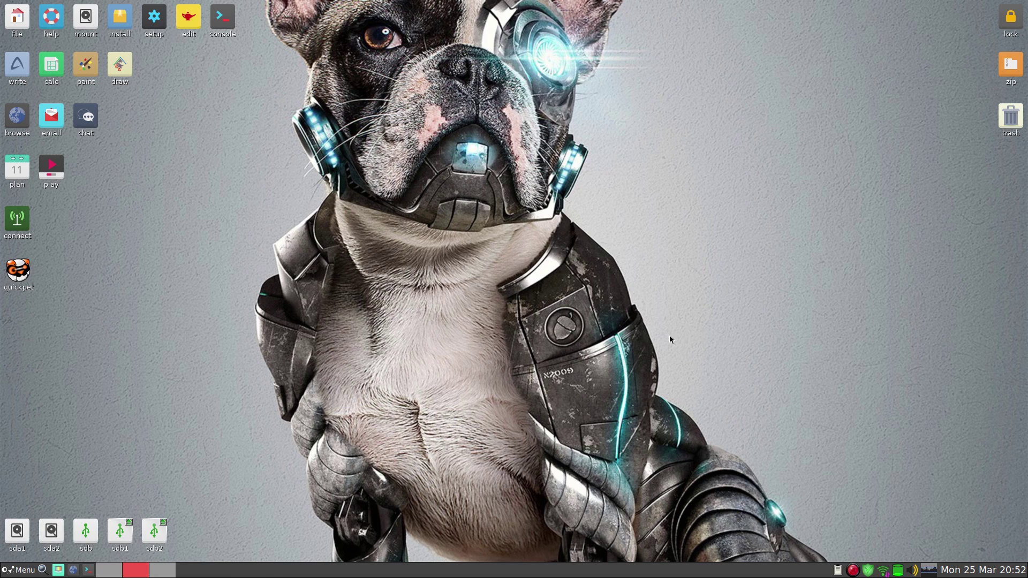
left_click(16, 570)
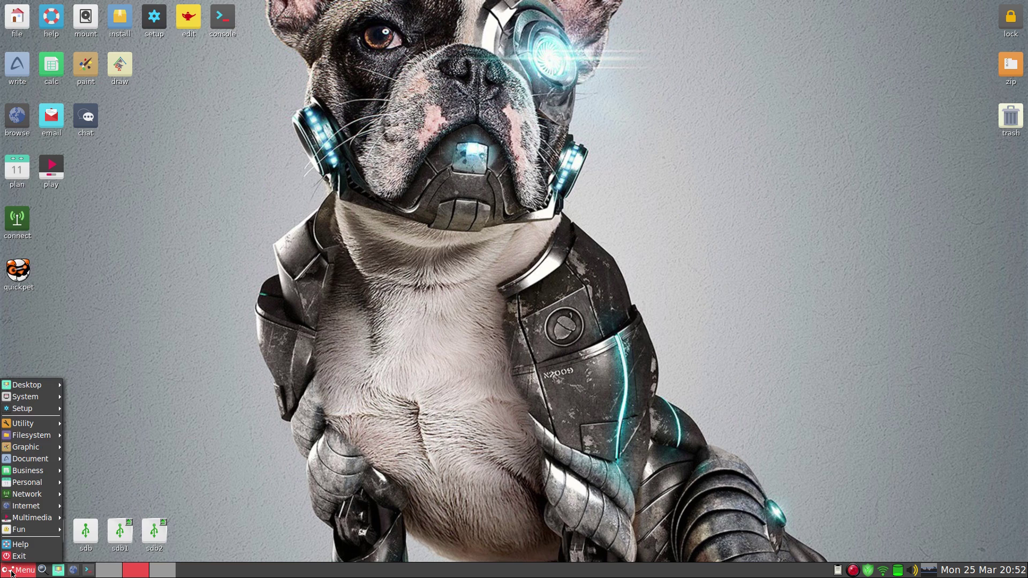
mouse_move(26, 526)
mouse_move(25, 387)
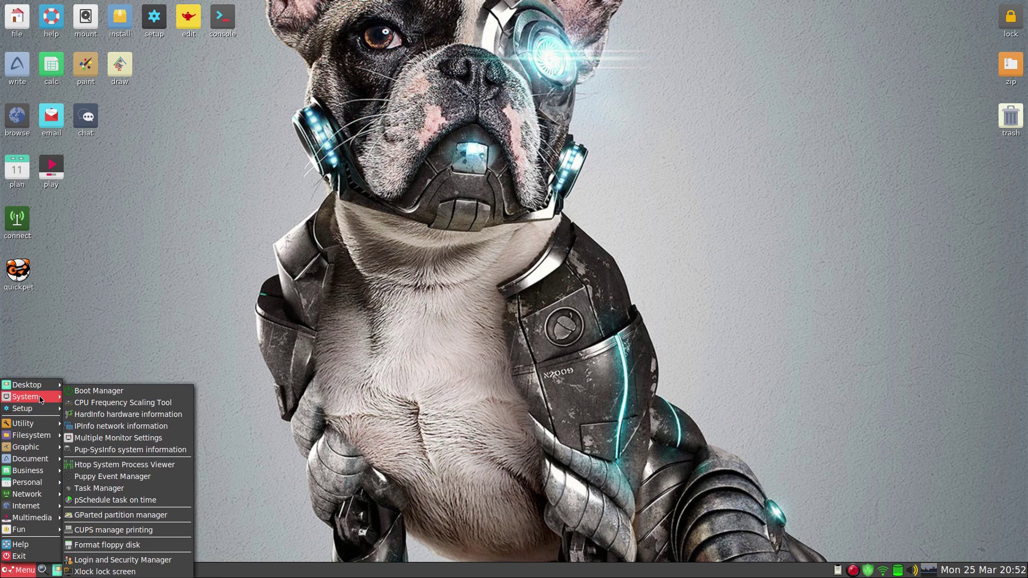
left_click(97, 419)
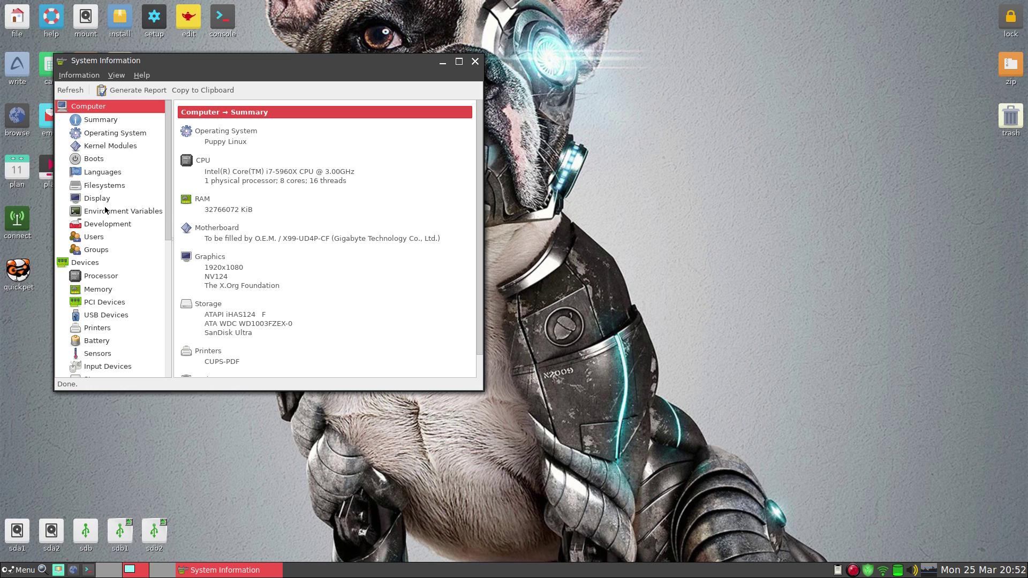
left_click(102, 291)
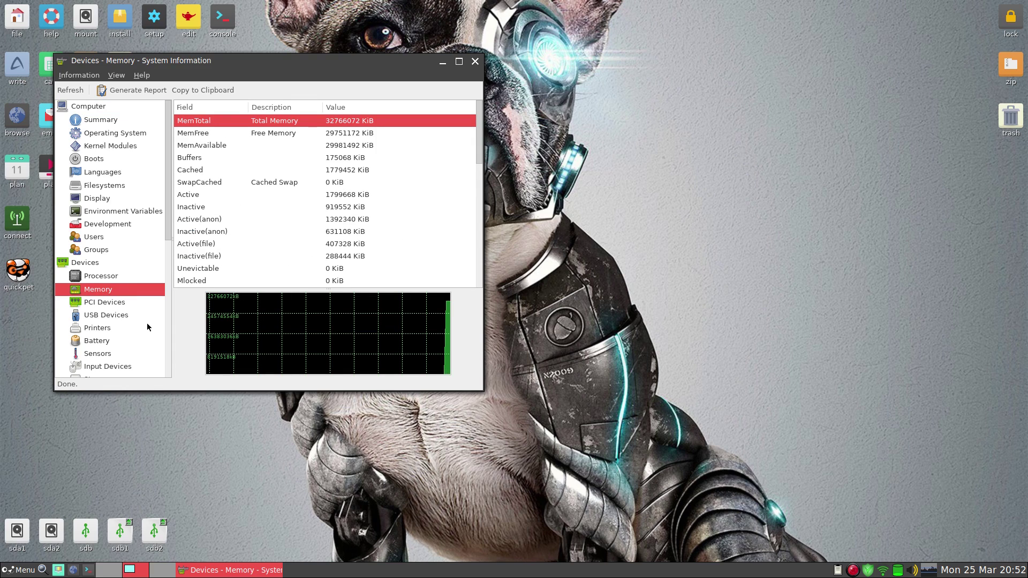
left_click(475, 61)
left_click(13, 573)
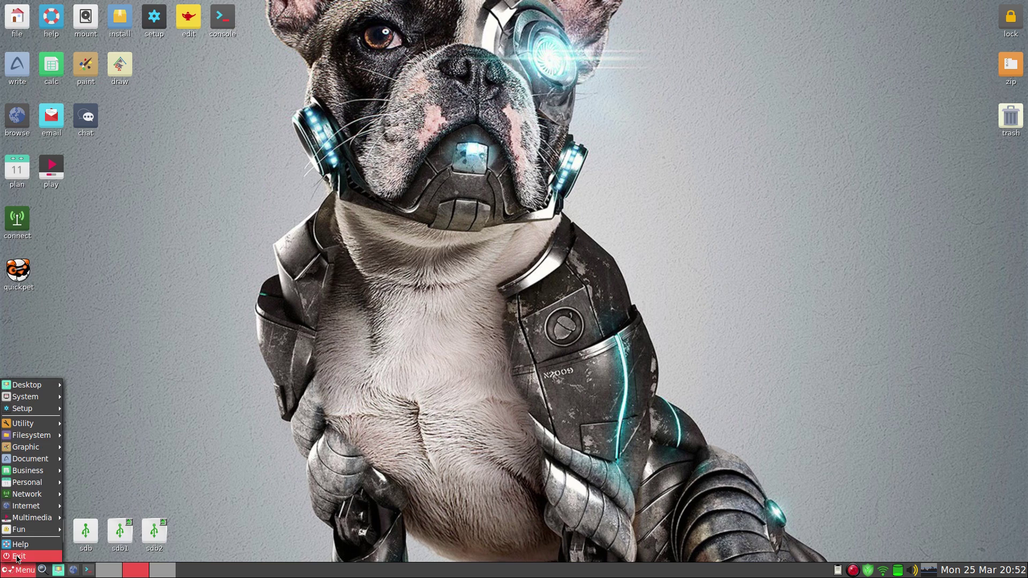
mouse_move(47, 412)
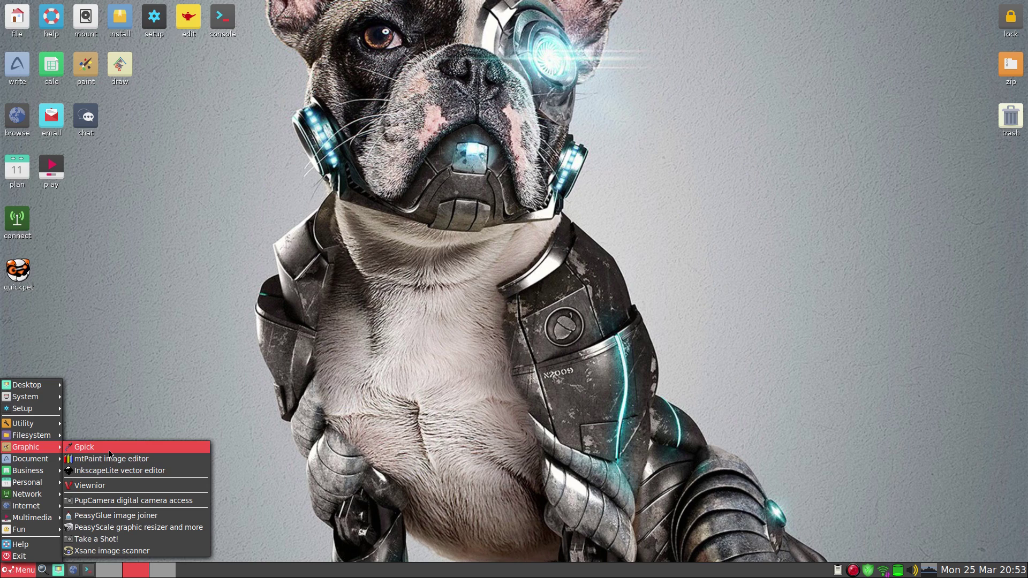
mouse_move(28, 461)
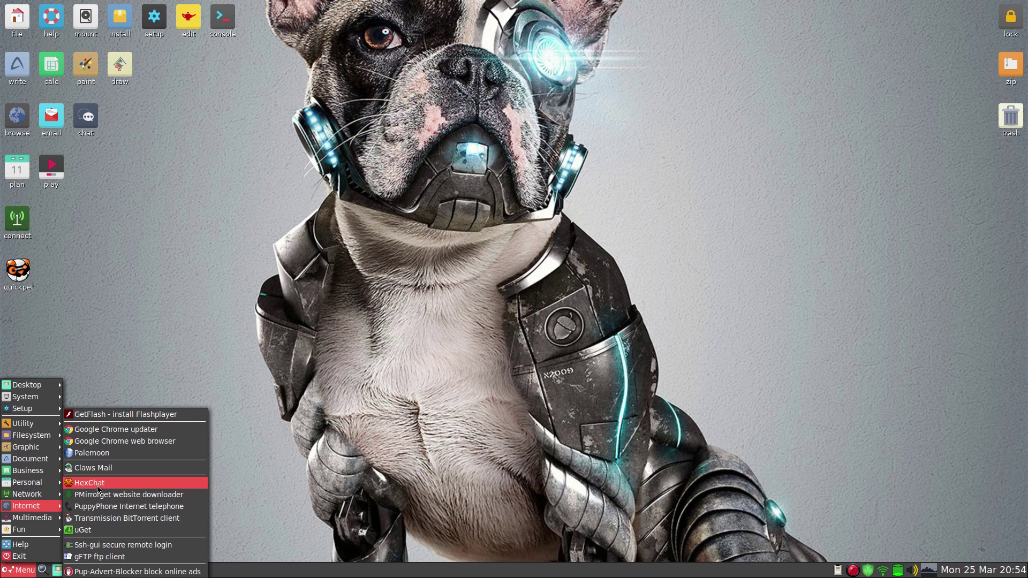
left_click(127, 442)
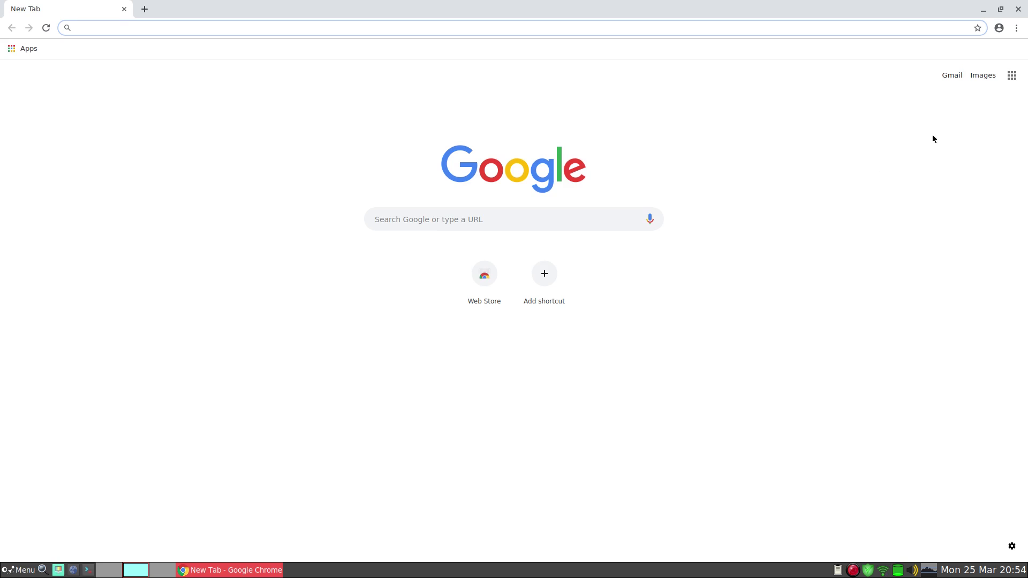
left_click(1019, 11)
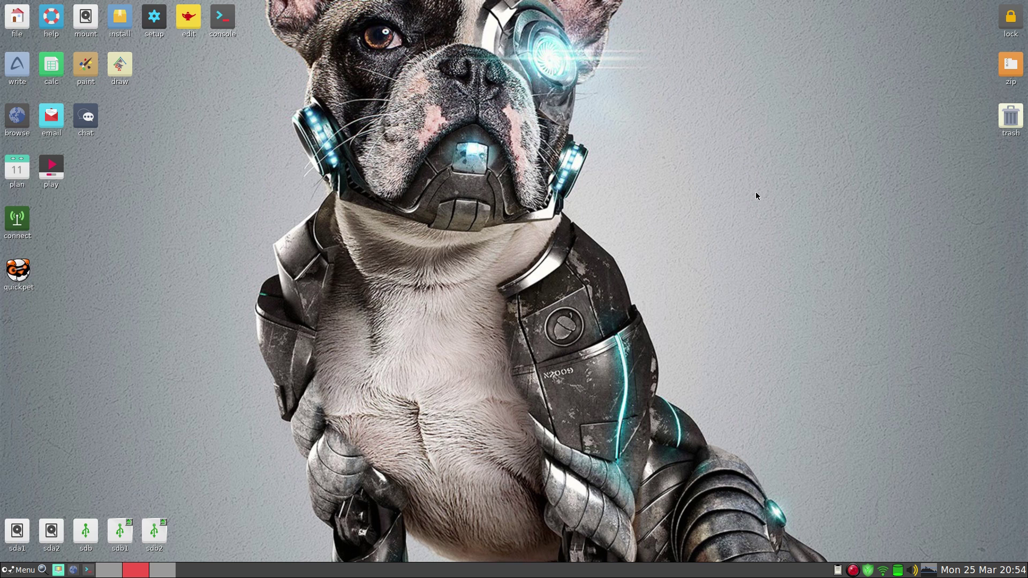
left_click(22, 570)
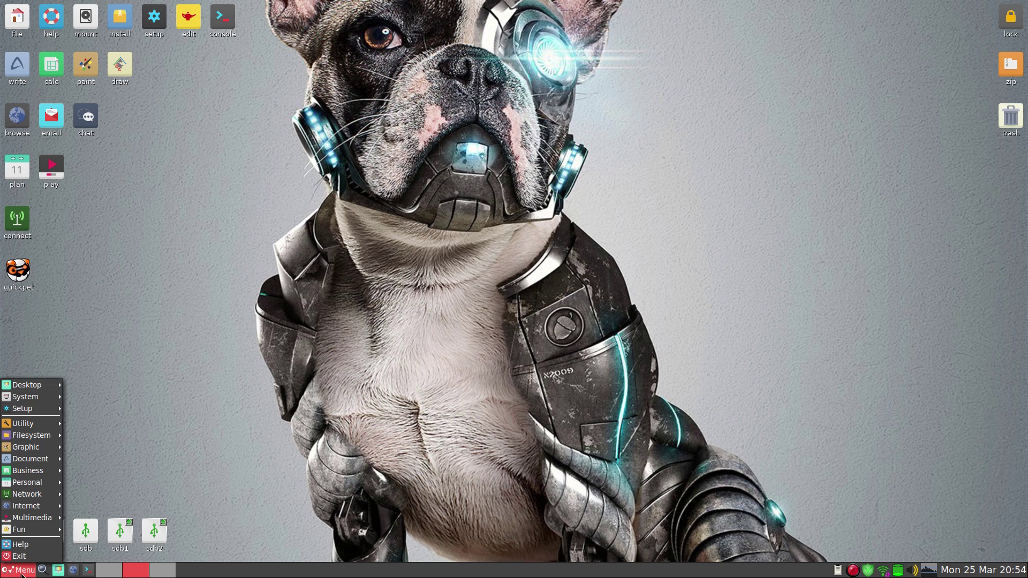
mouse_move(41, 508)
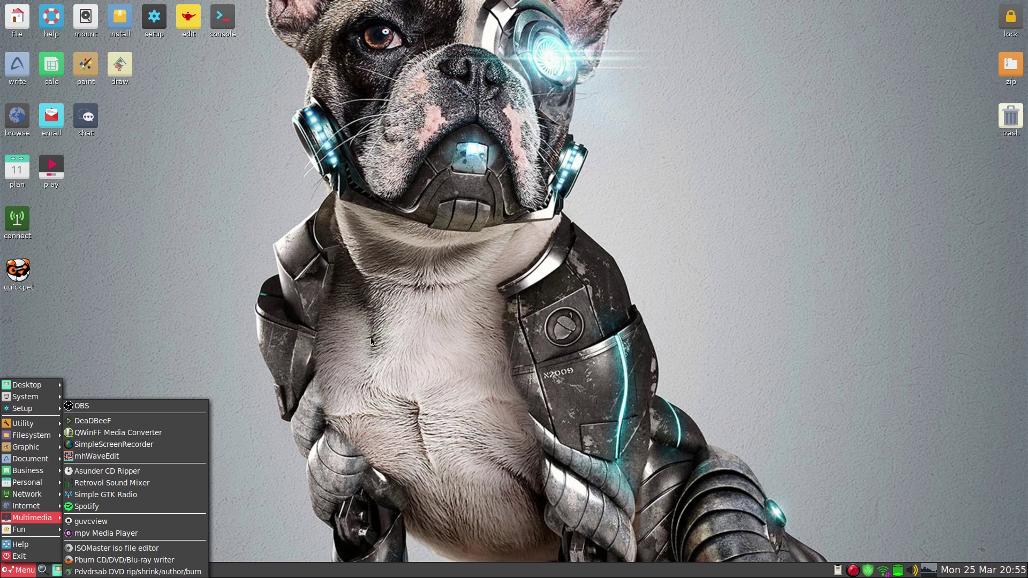
left_click(364, 352)
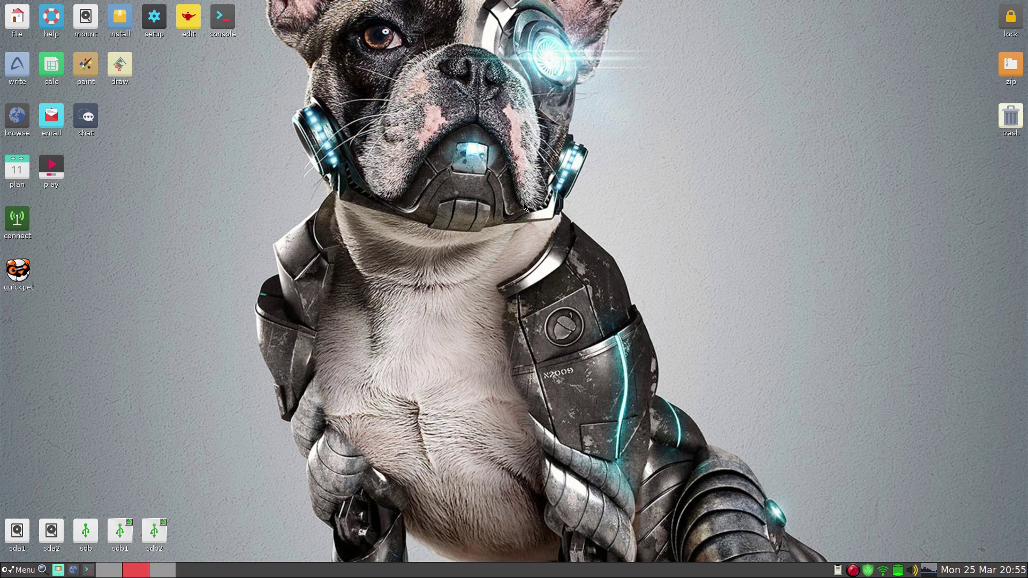